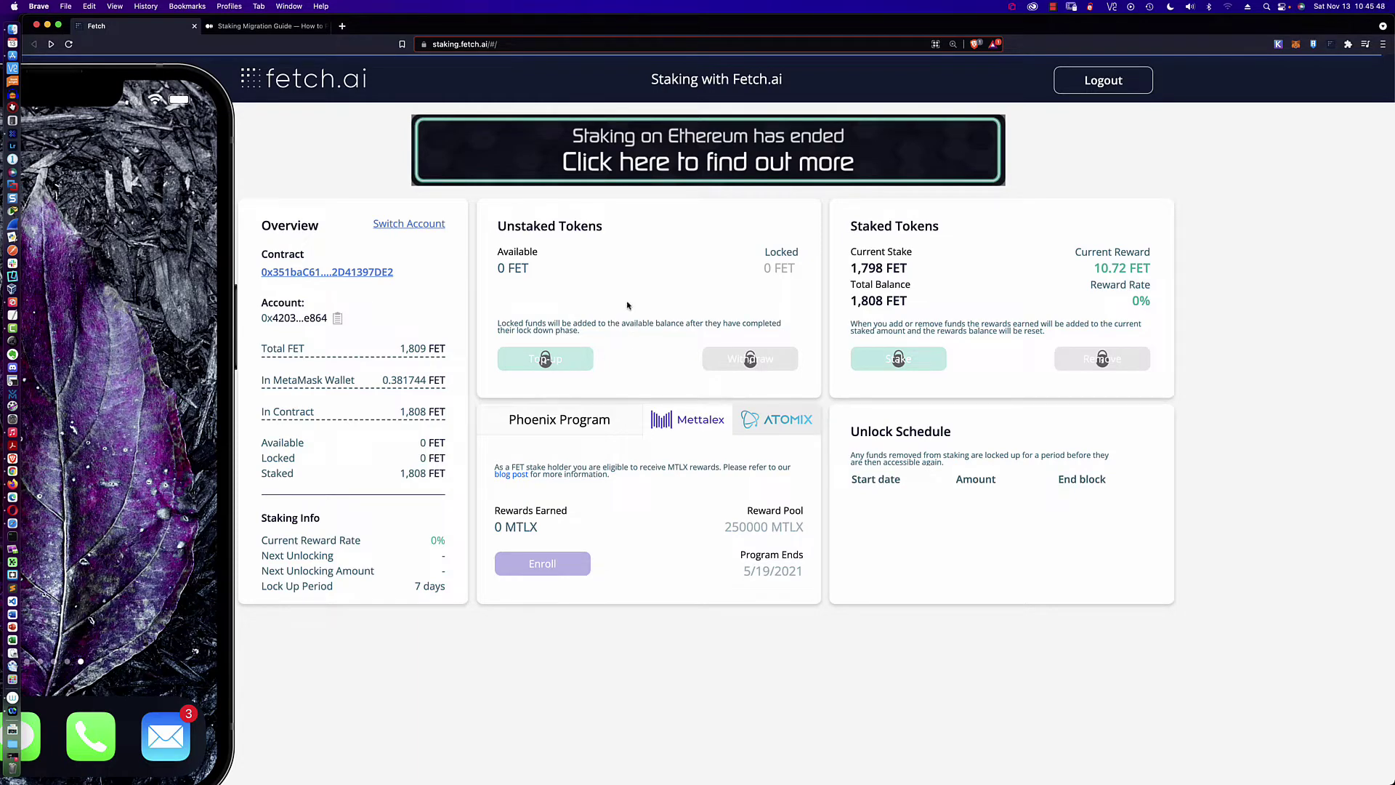
Step: Bring up the Staking Migration Guide and scroll to its 'Migrate a Metamask Private Key' section
{"action": "left_click", "coordinate": [266, 26]}
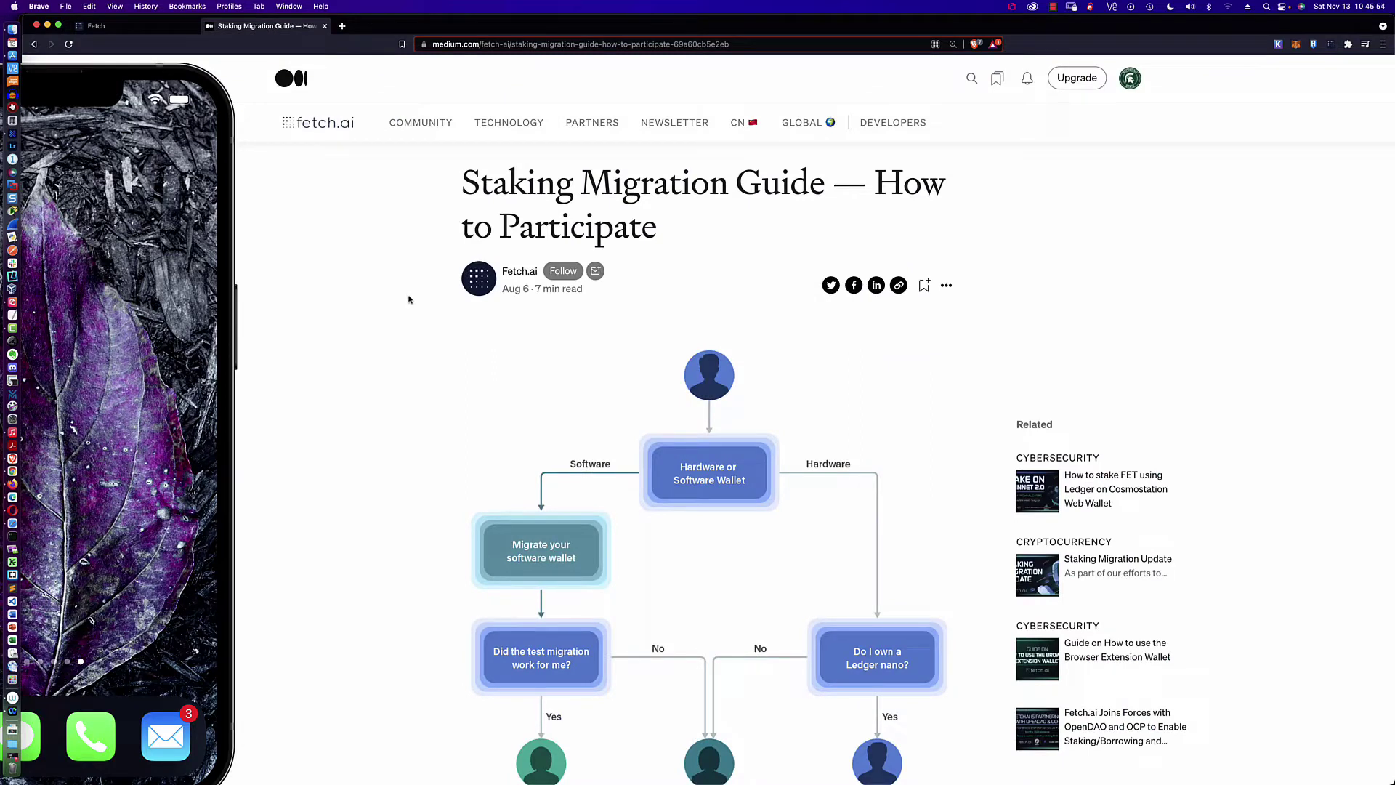
{"action": "scroll", "coordinate": [409, 300], "scroll_direction": "down", "scroll_amount": 1}
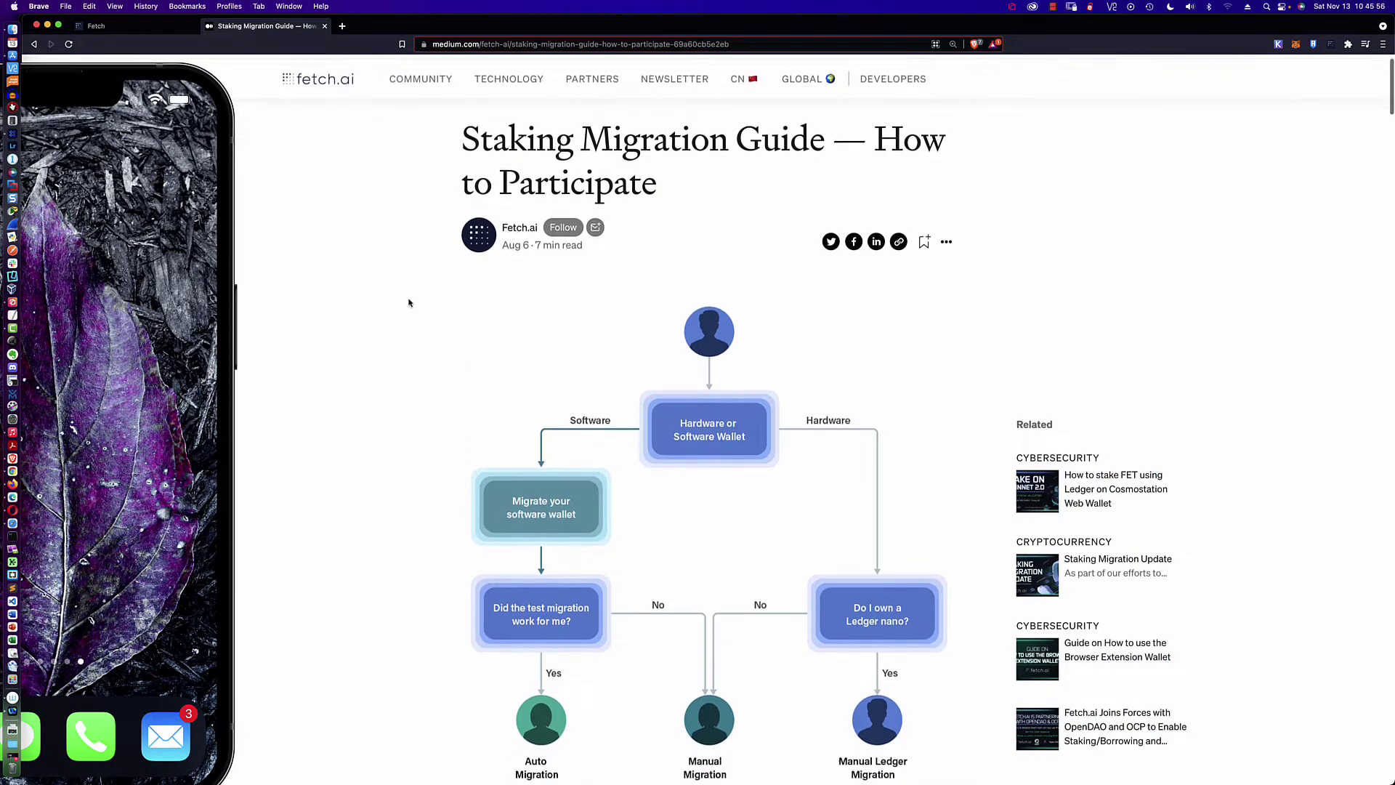
{"action": "scroll", "coordinate": [408, 303], "scroll_direction": "down", "scroll_amount": 3}
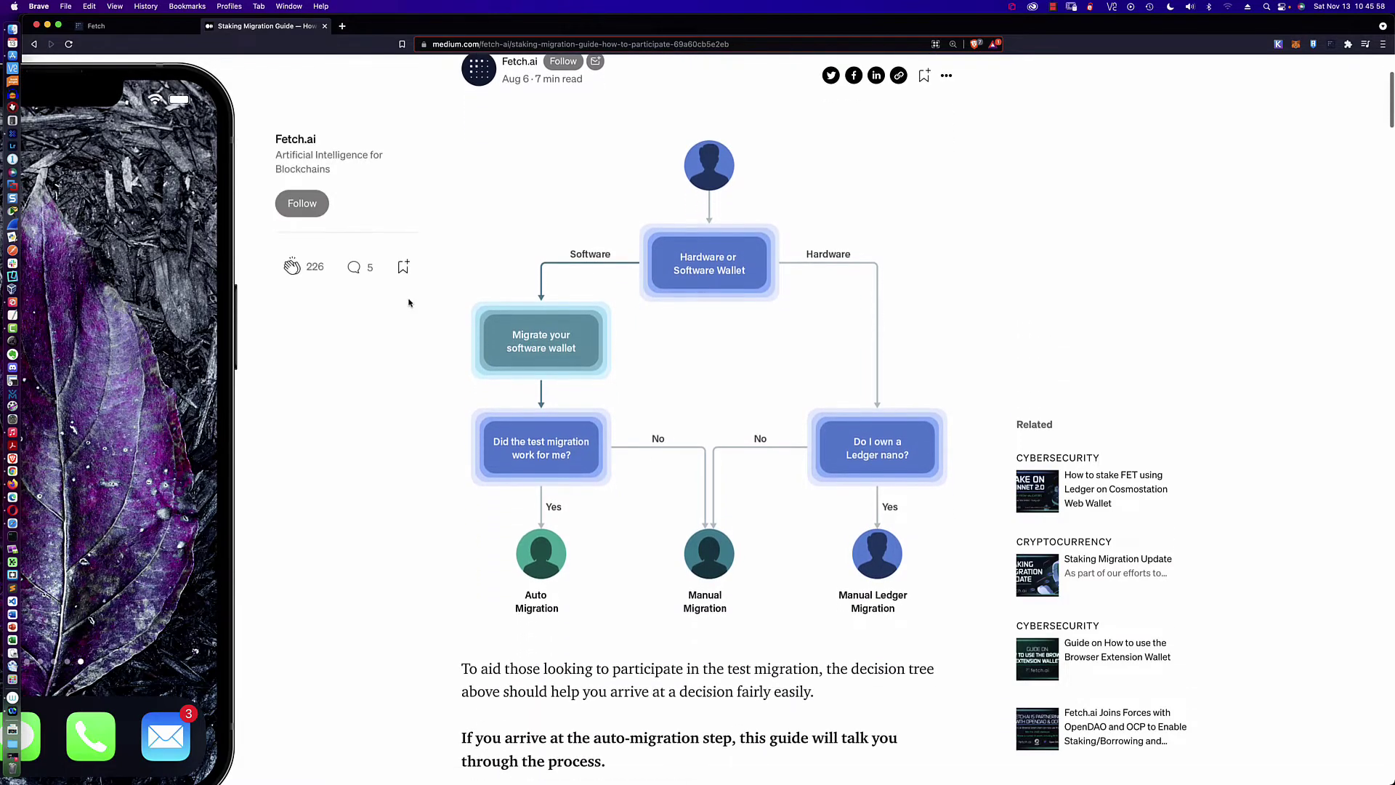
{"action": "scroll", "coordinate": [408, 303], "scroll_direction": "down", "scroll_amount": 1}
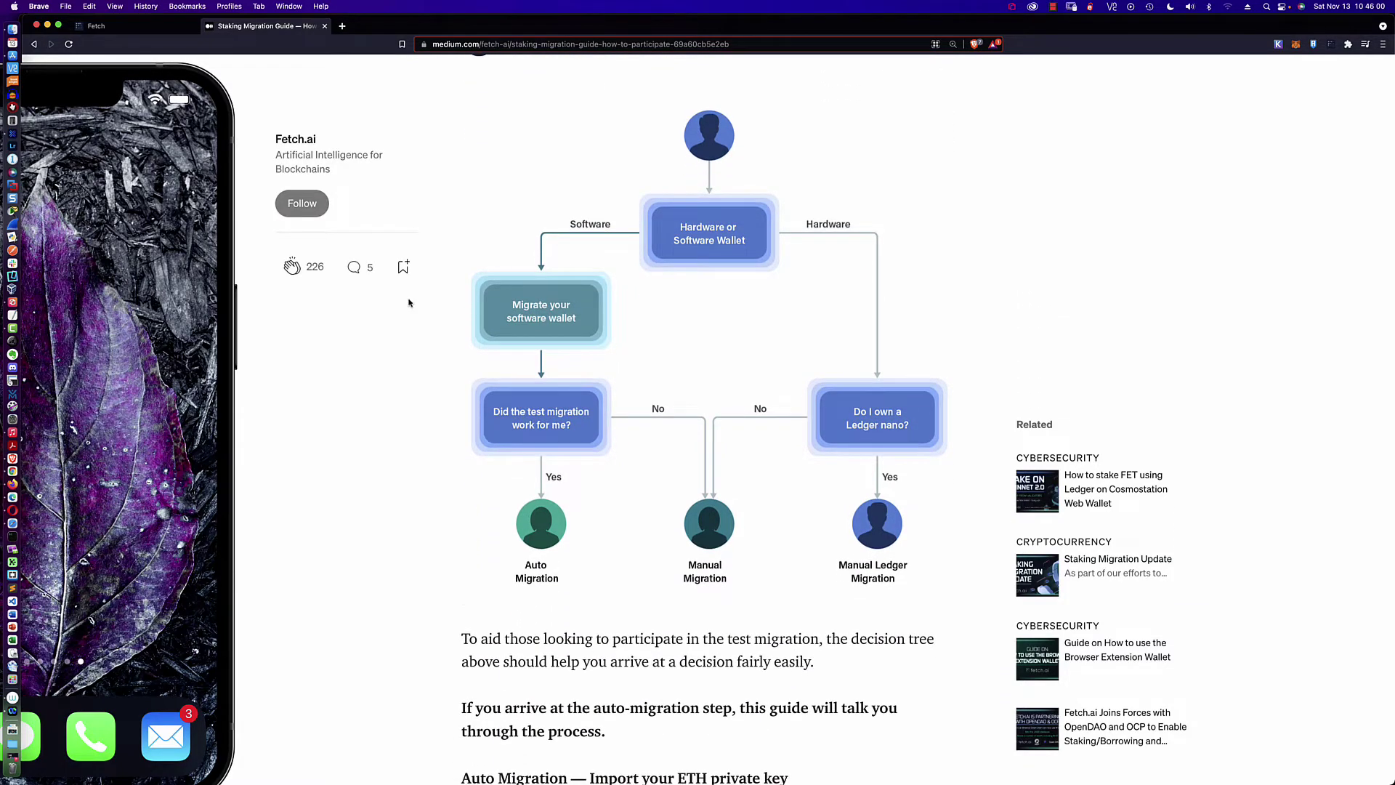
{"action": "scroll", "coordinate": [408, 303], "scroll_direction": "down", "scroll_amount": 3}
{"action": "scroll", "coordinate": [437, 319], "scroll_direction": "down", "scroll_amount": 4}
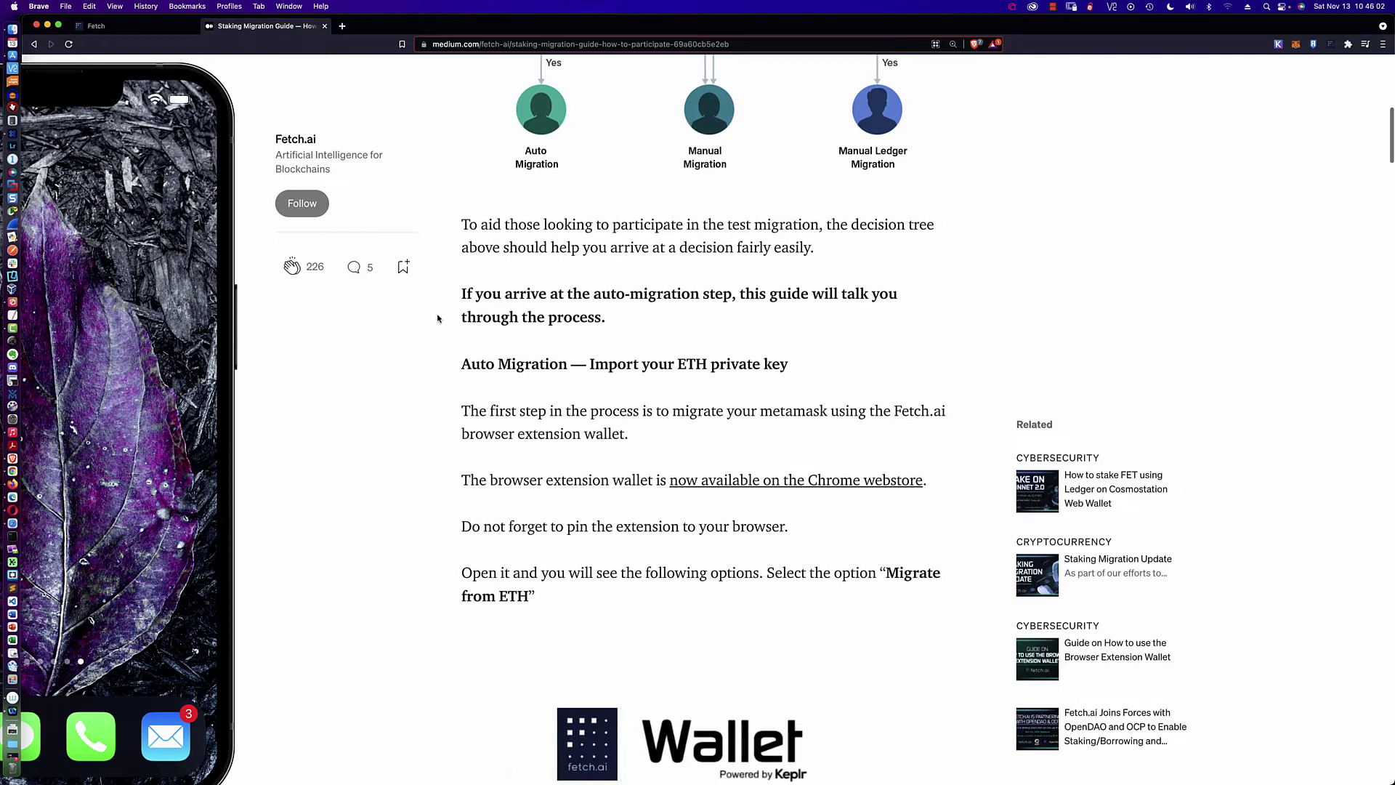
{"action": "scroll", "coordinate": [440, 321], "scroll_direction": "down", "scroll_amount": 3}
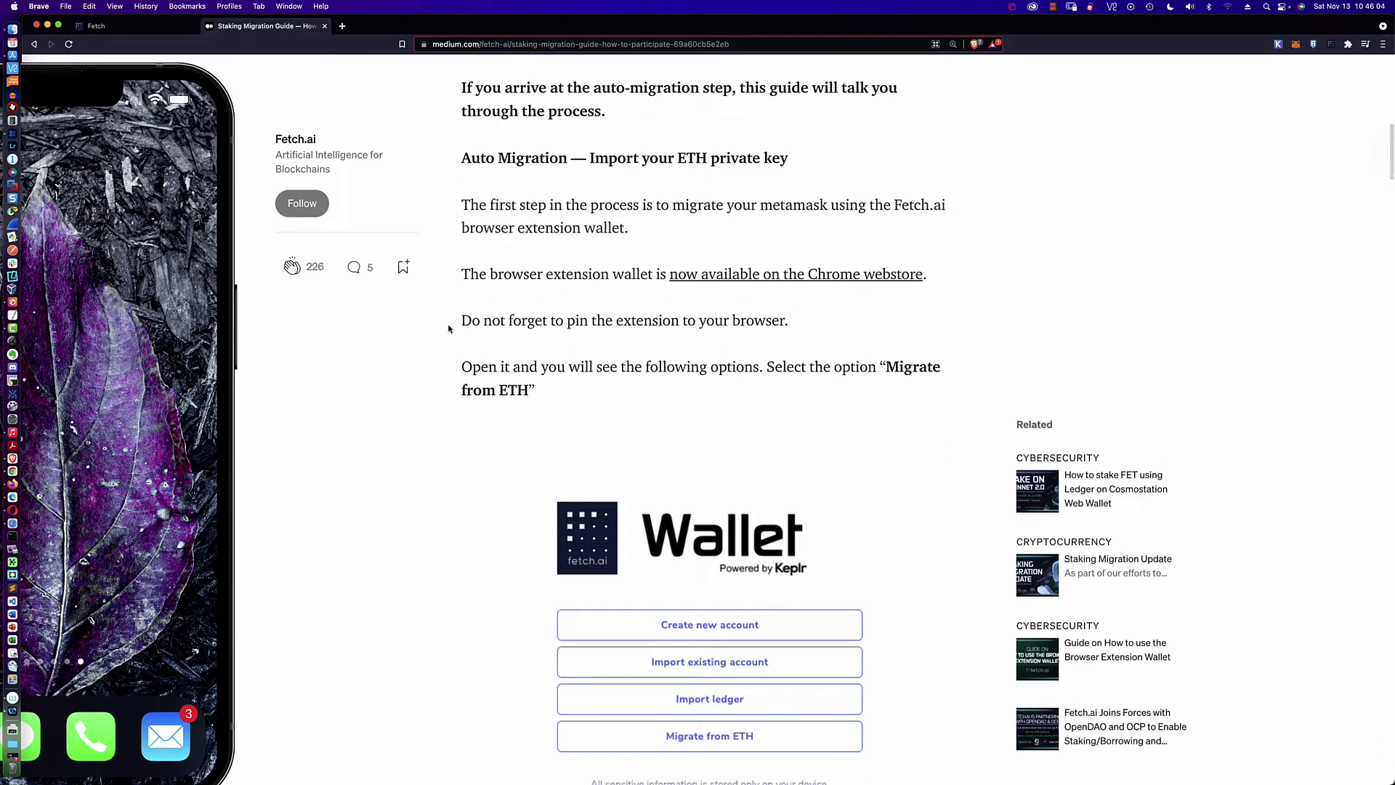
{"action": "scroll", "coordinate": [508, 266], "scroll_direction": "down", "scroll_amount": 4}
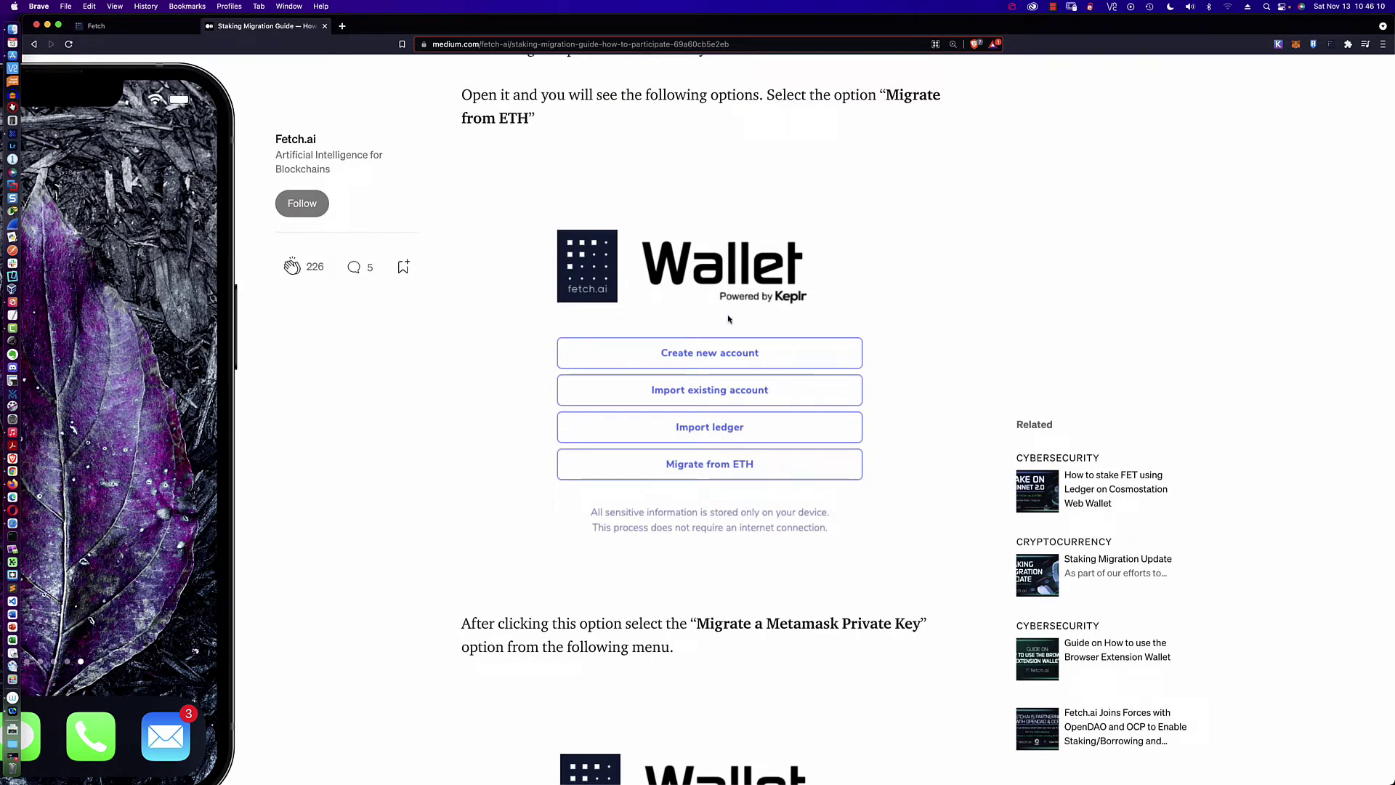
{"action": "scroll", "coordinate": [775, 315], "scroll_direction": "down", "scroll_amount": 10}
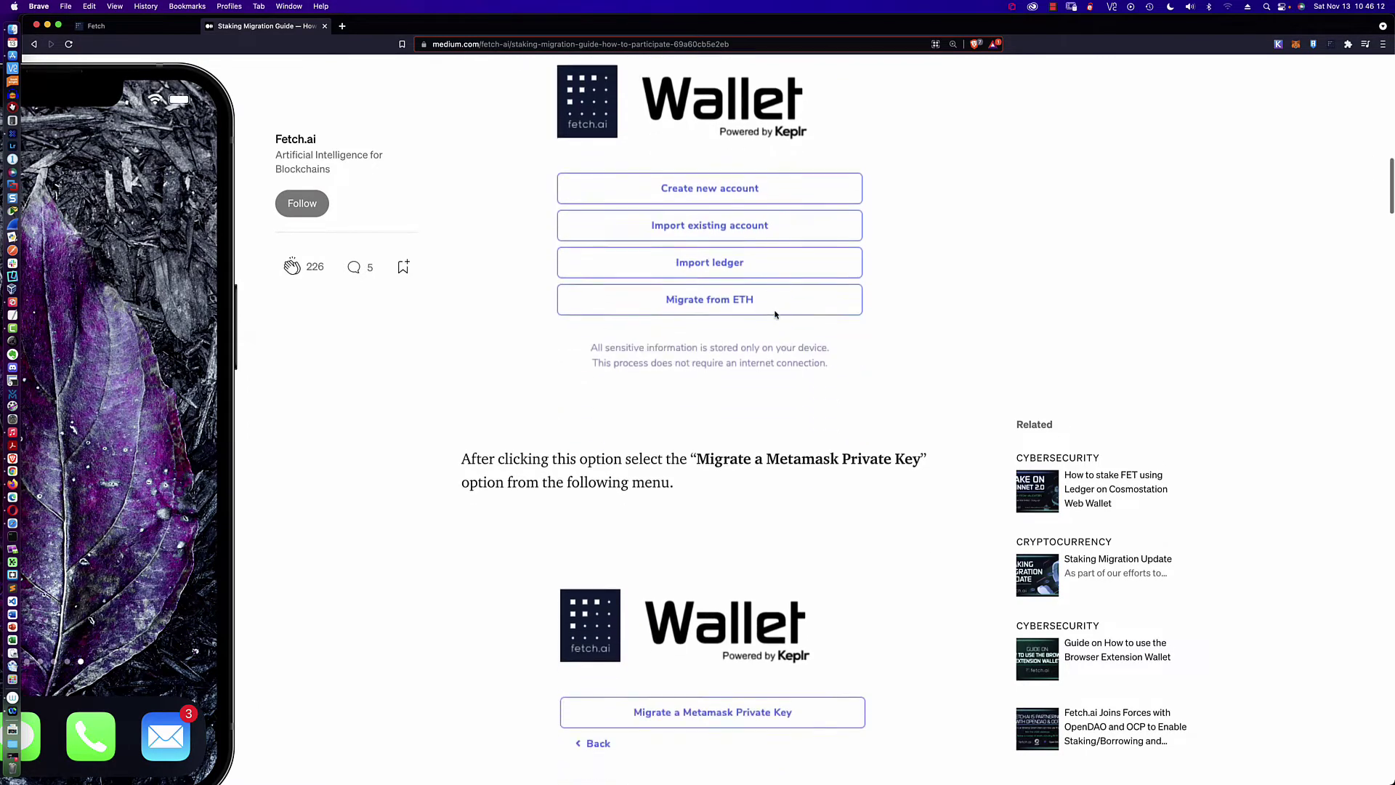
{"action": "scroll", "coordinate": [776, 314], "scroll_direction": "down", "scroll_amount": 1}
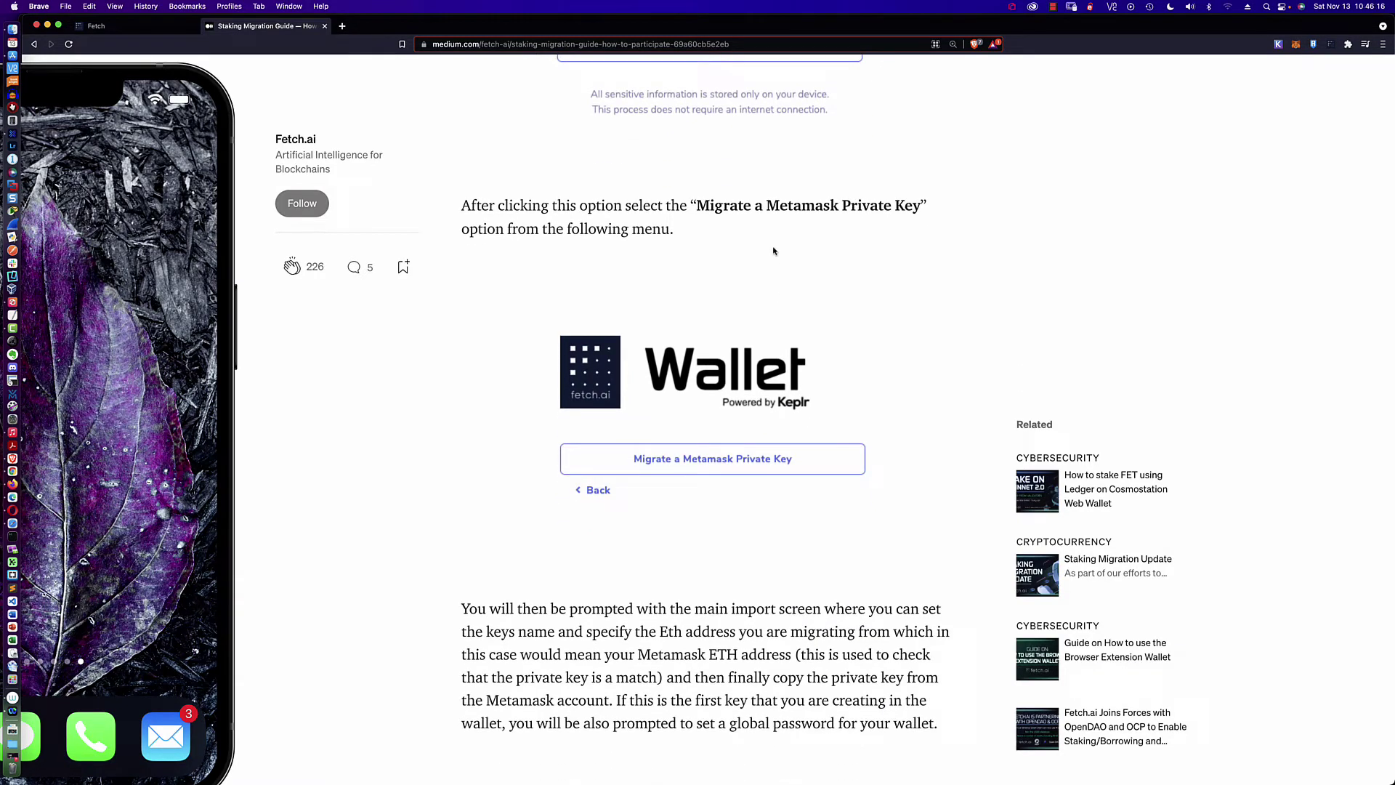
{"action": "scroll", "coordinate": [774, 251], "scroll_direction": "down", "scroll_amount": 1}
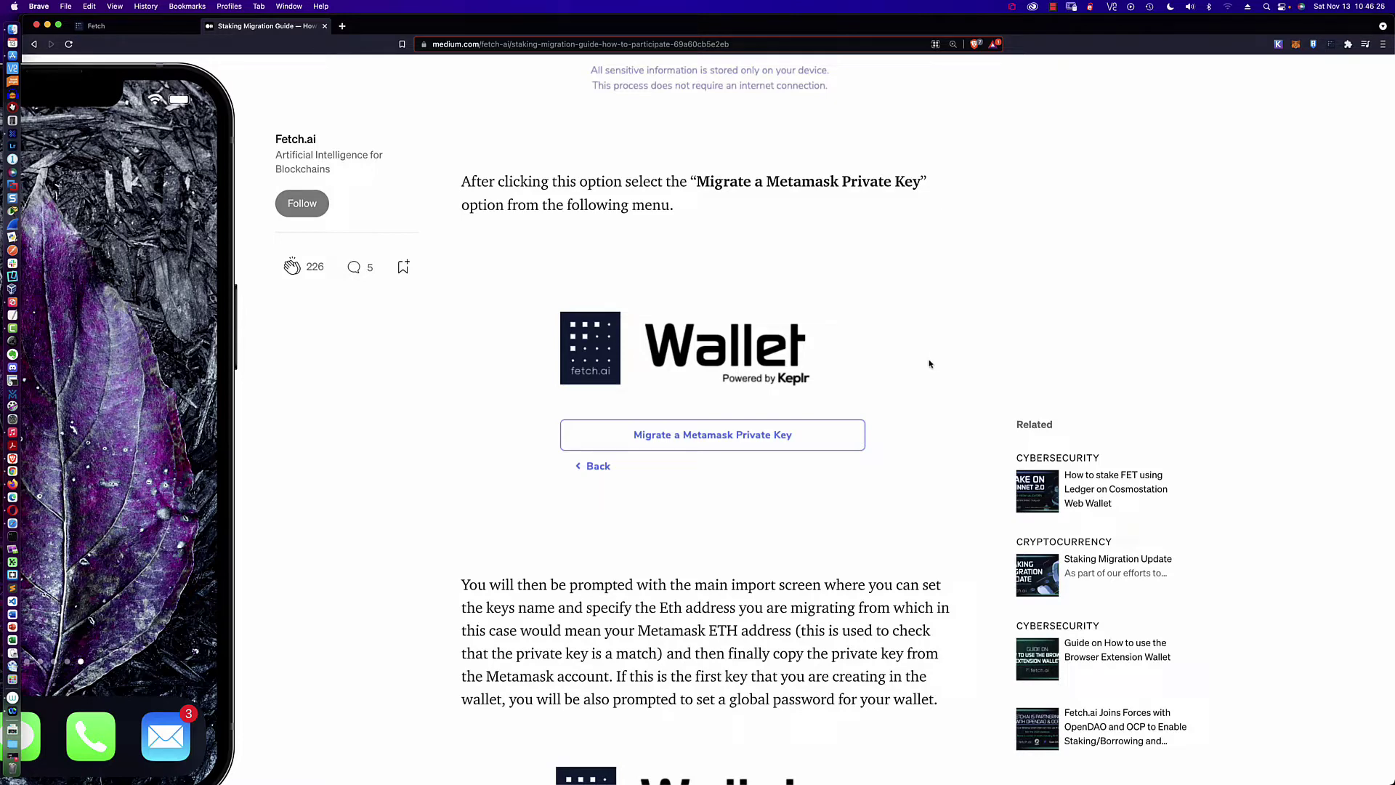
{"action": "scroll", "coordinate": [929, 363], "scroll_direction": "down", "scroll_amount": 5}
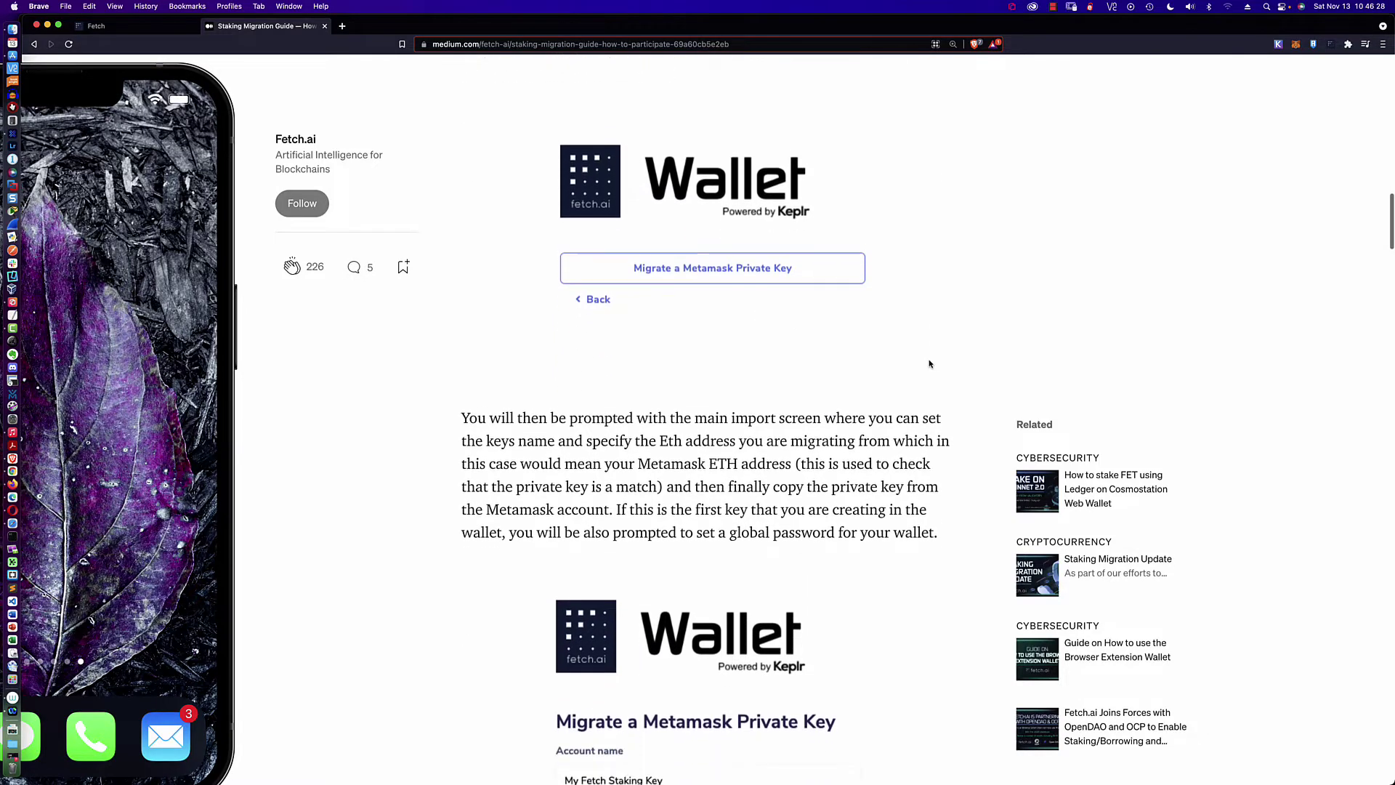
{"action": "scroll", "coordinate": [929, 363], "scroll_direction": "down", "scroll_amount": 5}
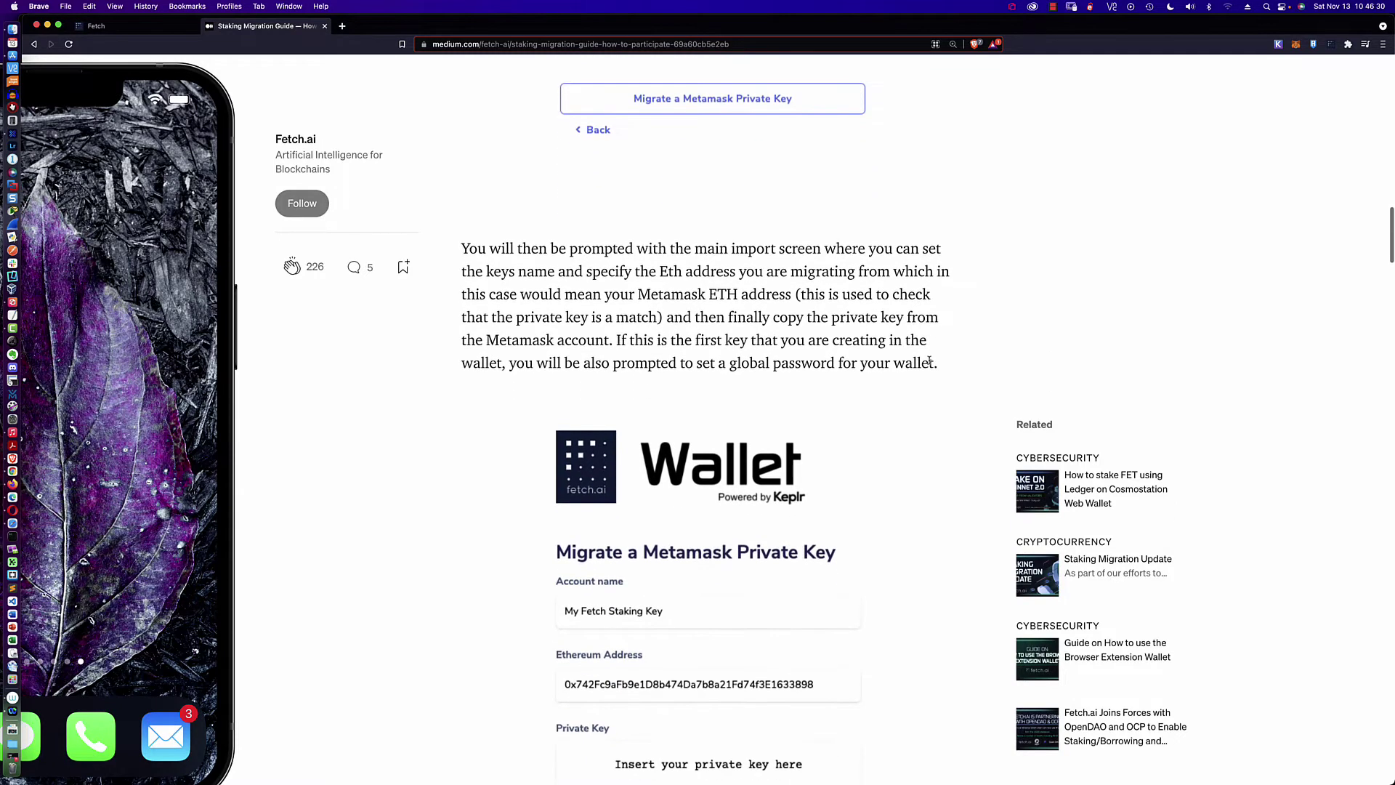
{"action": "scroll", "coordinate": [929, 361], "scroll_direction": "down", "scroll_amount": 7}
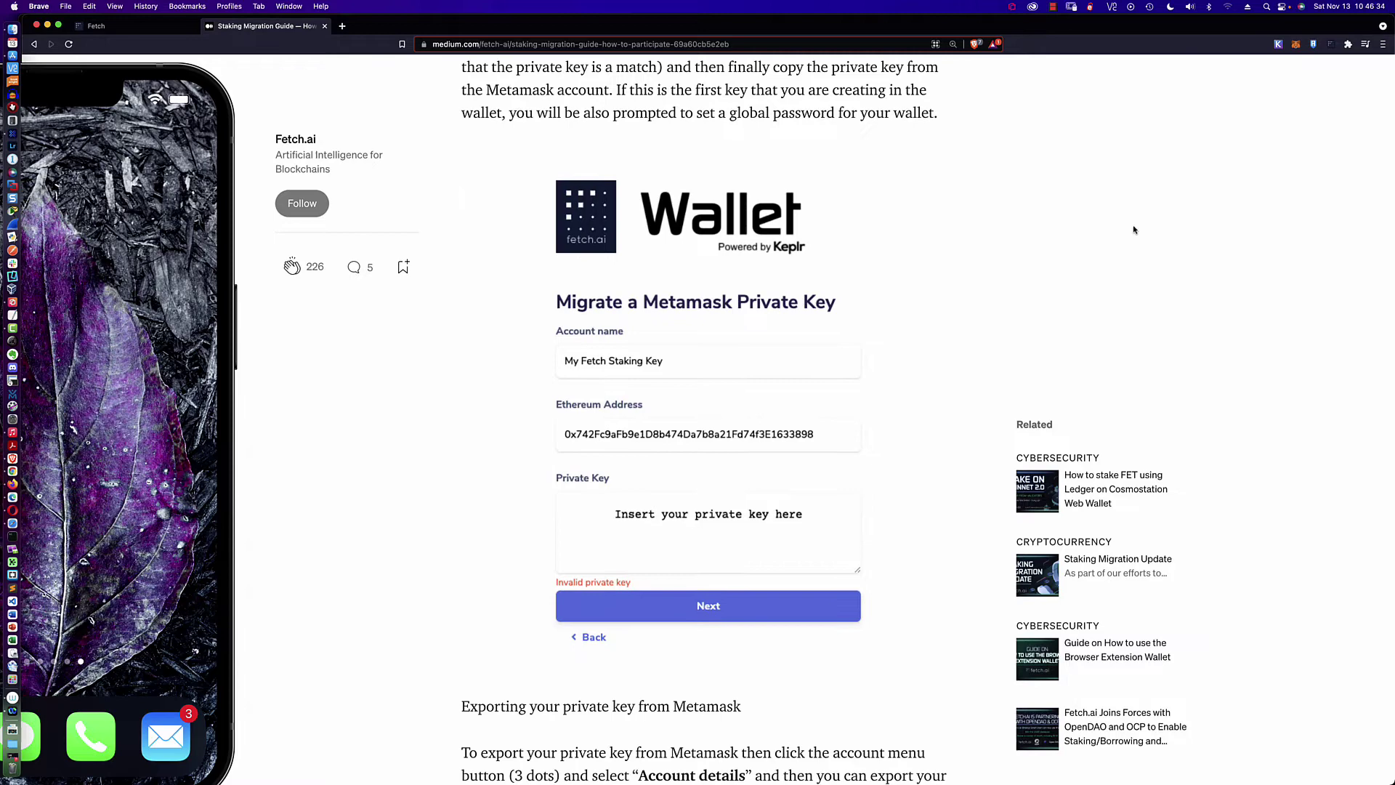
{"action": "left_click", "coordinate": [1330, 45]}
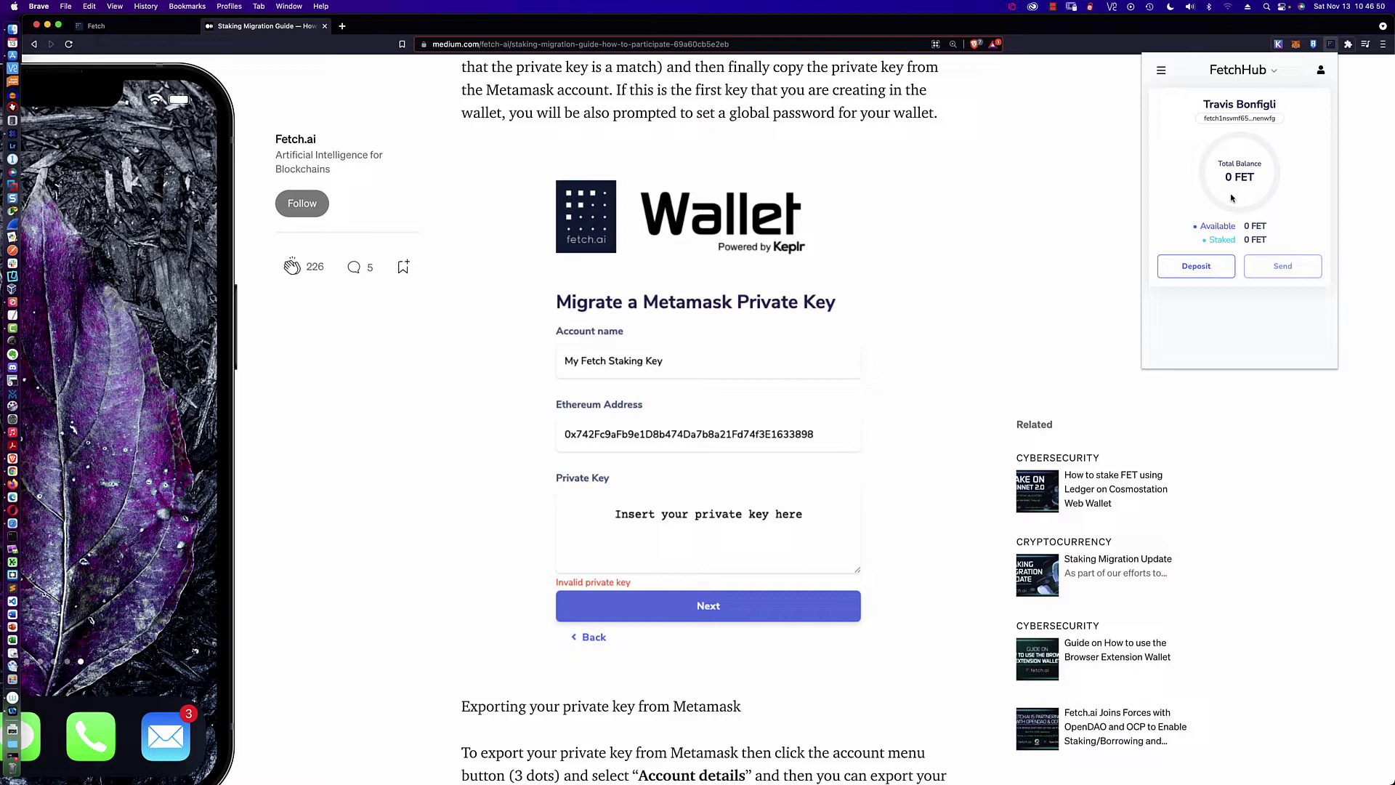
Step: Dismiss the wallet overview and scroll the guide to 'Checking your account via the Browser extension'
{"action": "left_click", "coordinate": [1039, 207]}
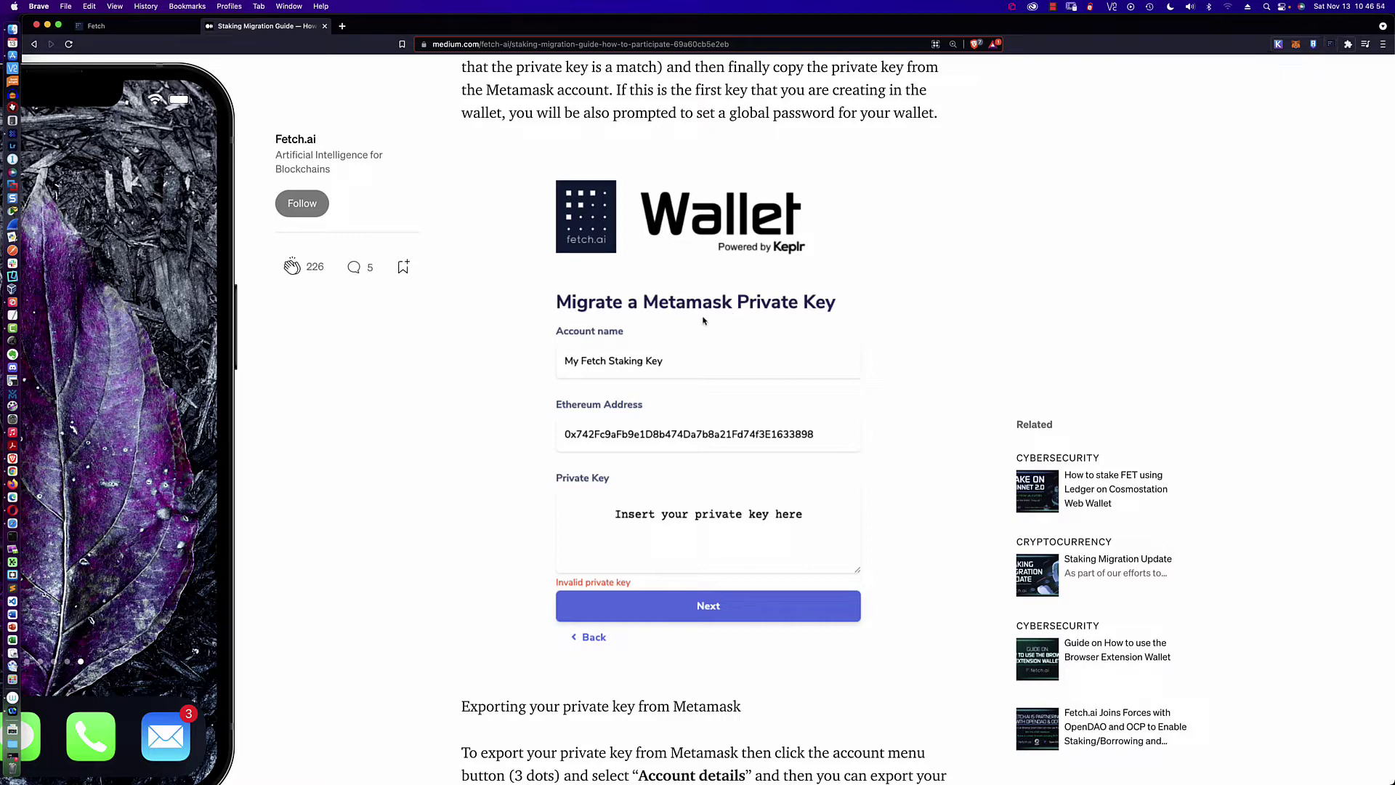
{"action": "scroll", "coordinate": [727, 317], "scroll_direction": "down", "scroll_amount": 5}
{"action": "scroll", "coordinate": [703, 320], "scroll_direction": "down", "scroll_amount": 15}
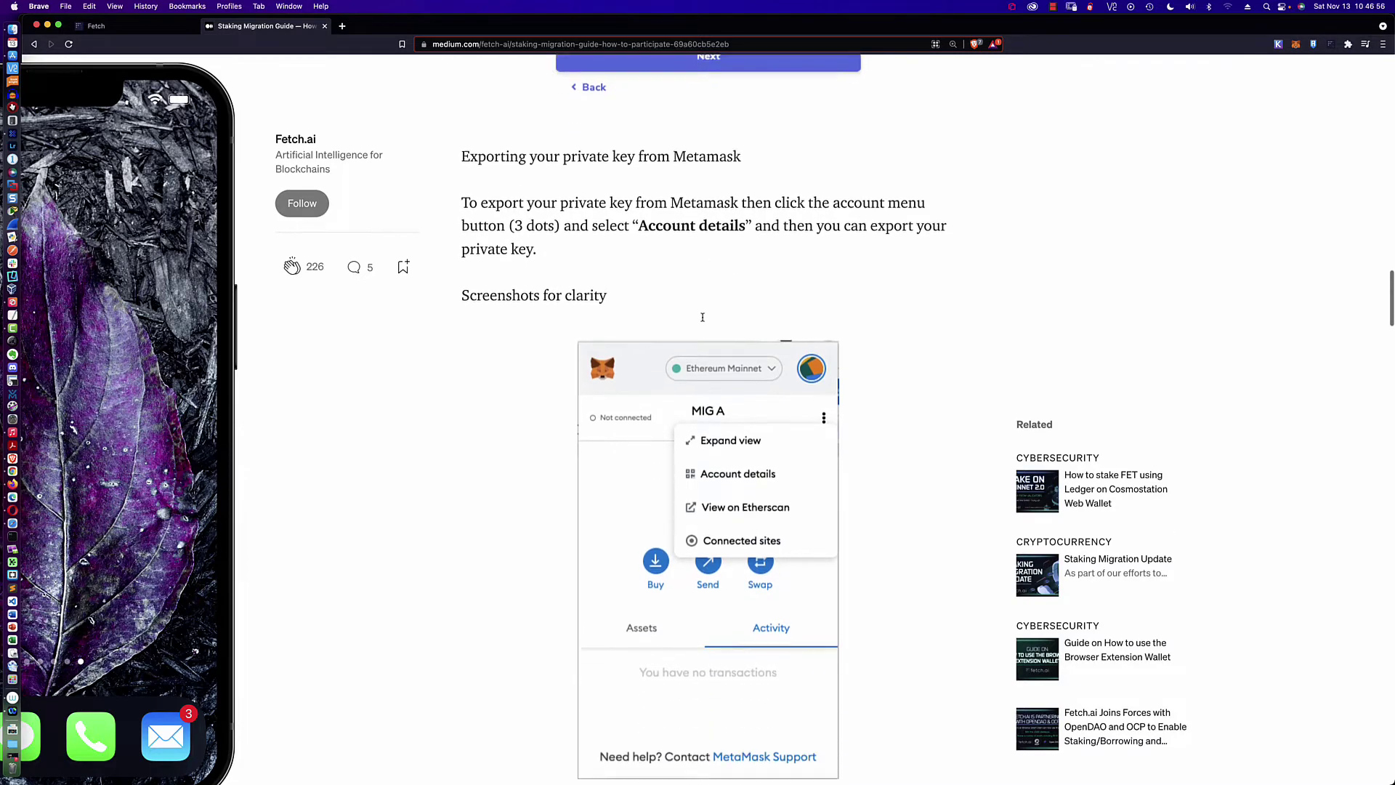
{"action": "scroll", "coordinate": [703, 321], "scroll_direction": "down", "scroll_amount": 20}
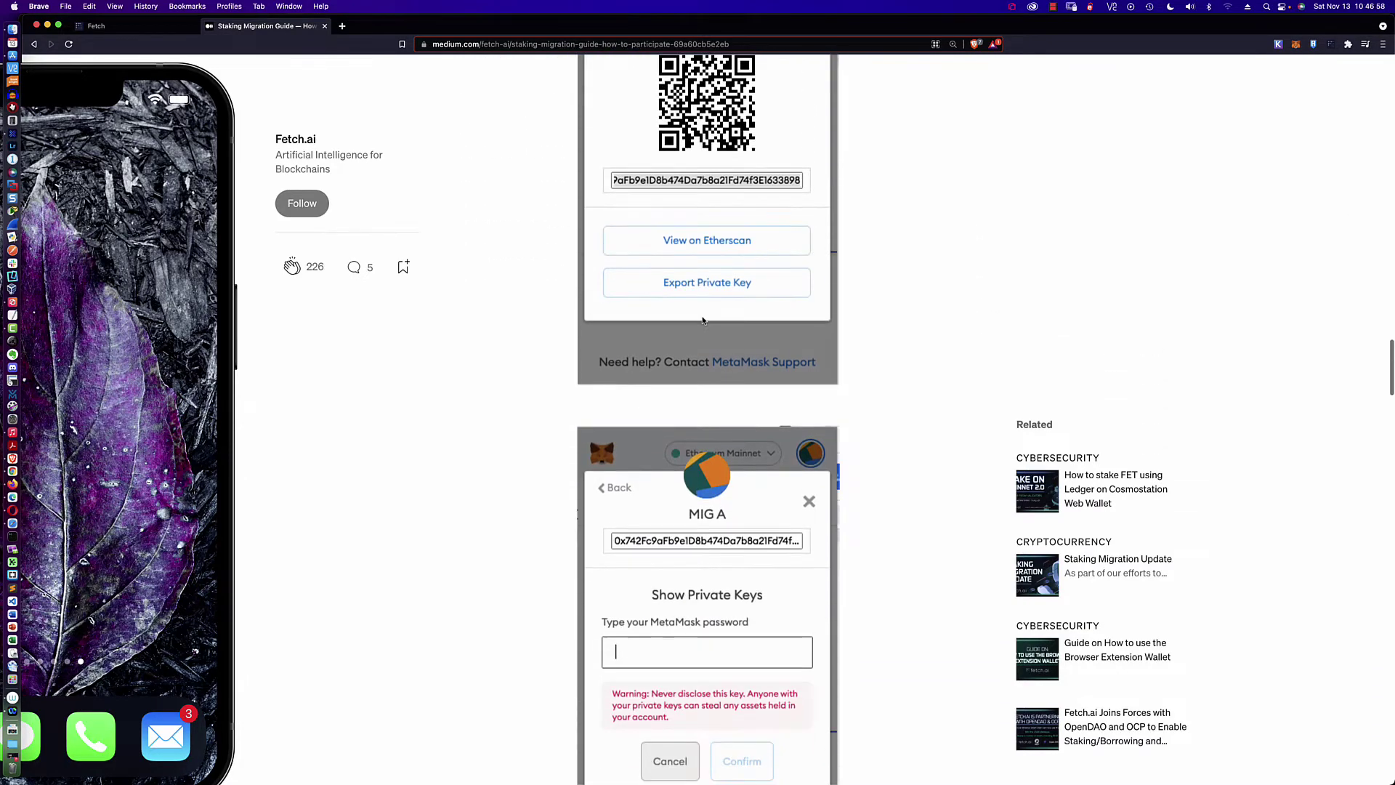
{"action": "scroll", "coordinate": [703, 320], "scroll_direction": "down", "scroll_amount": 19}
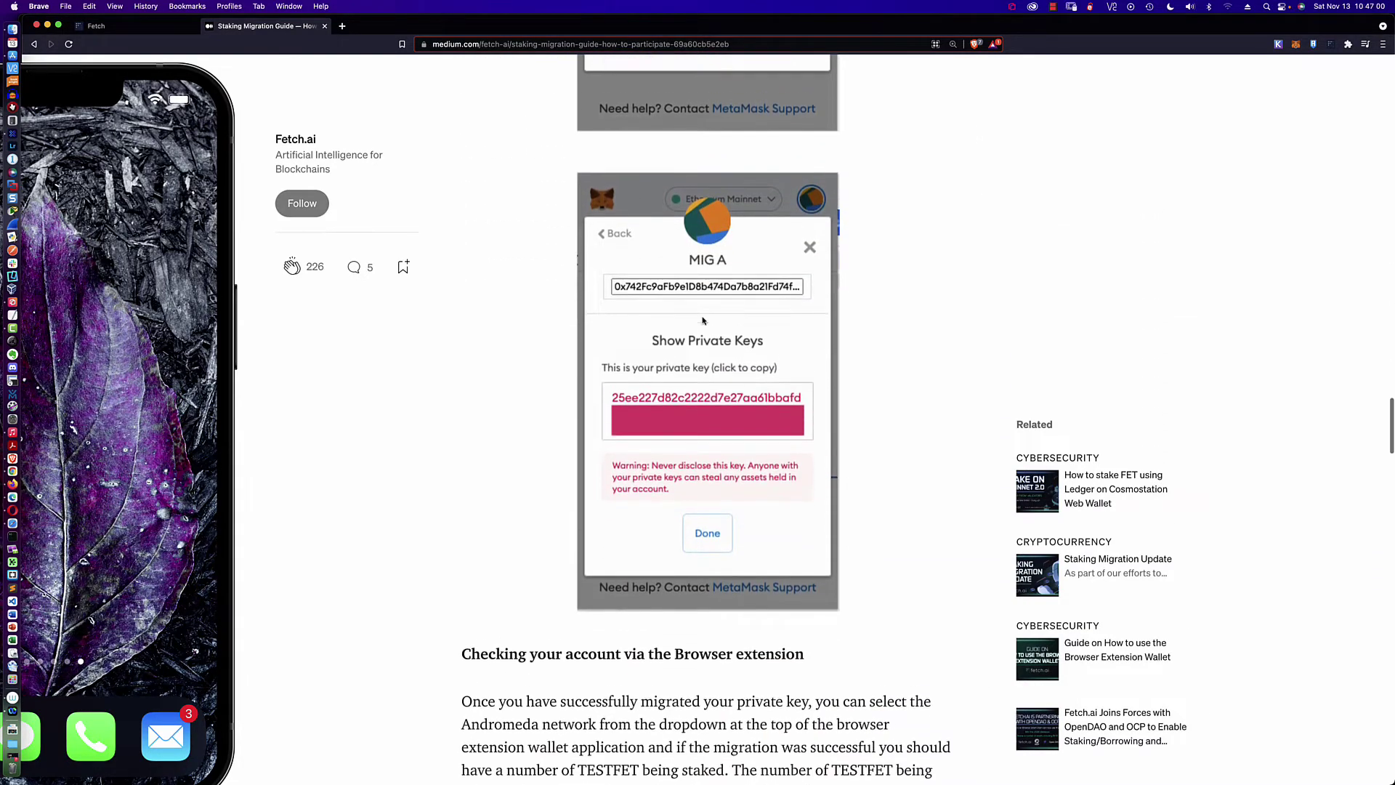
{"action": "scroll", "coordinate": [703, 321], "scroll_direction": "down", "scroll_amount": 12}
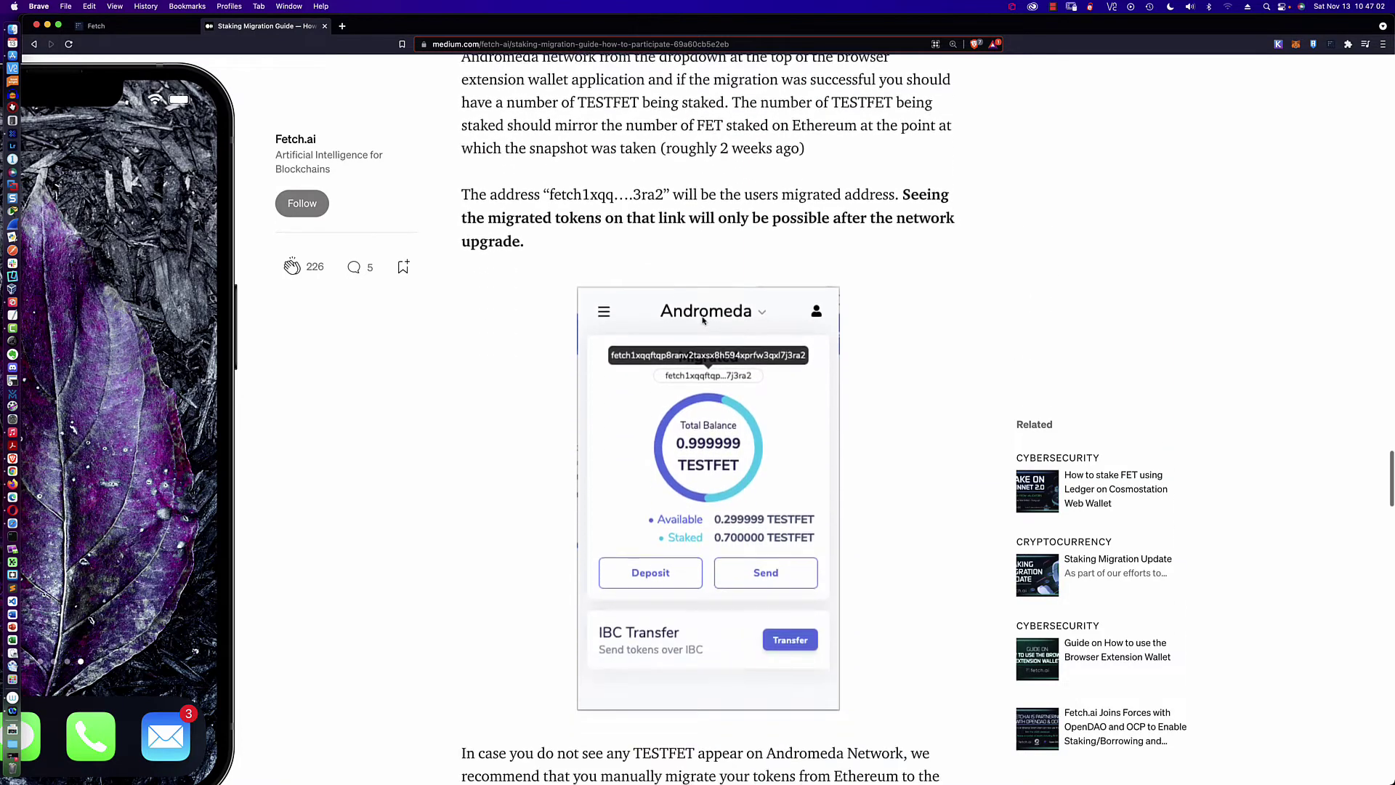
{"action": "scroll", "coordinate": [703, 320], "scroll_direction": "down", "scroll_amount": 1}
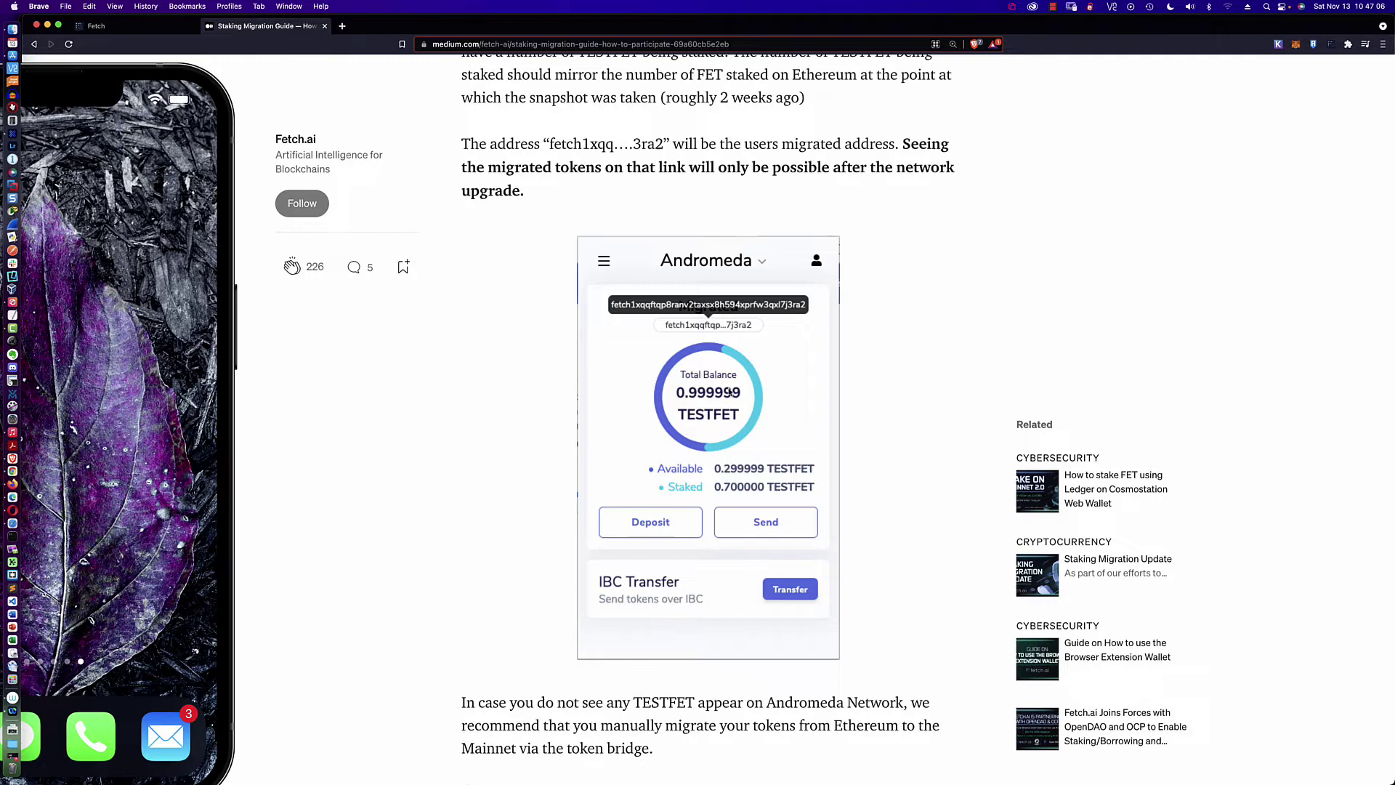
{"action": "scroll", "coordinate": [731, 393], "scroll_direction": "down", "scroll_amount": 4}
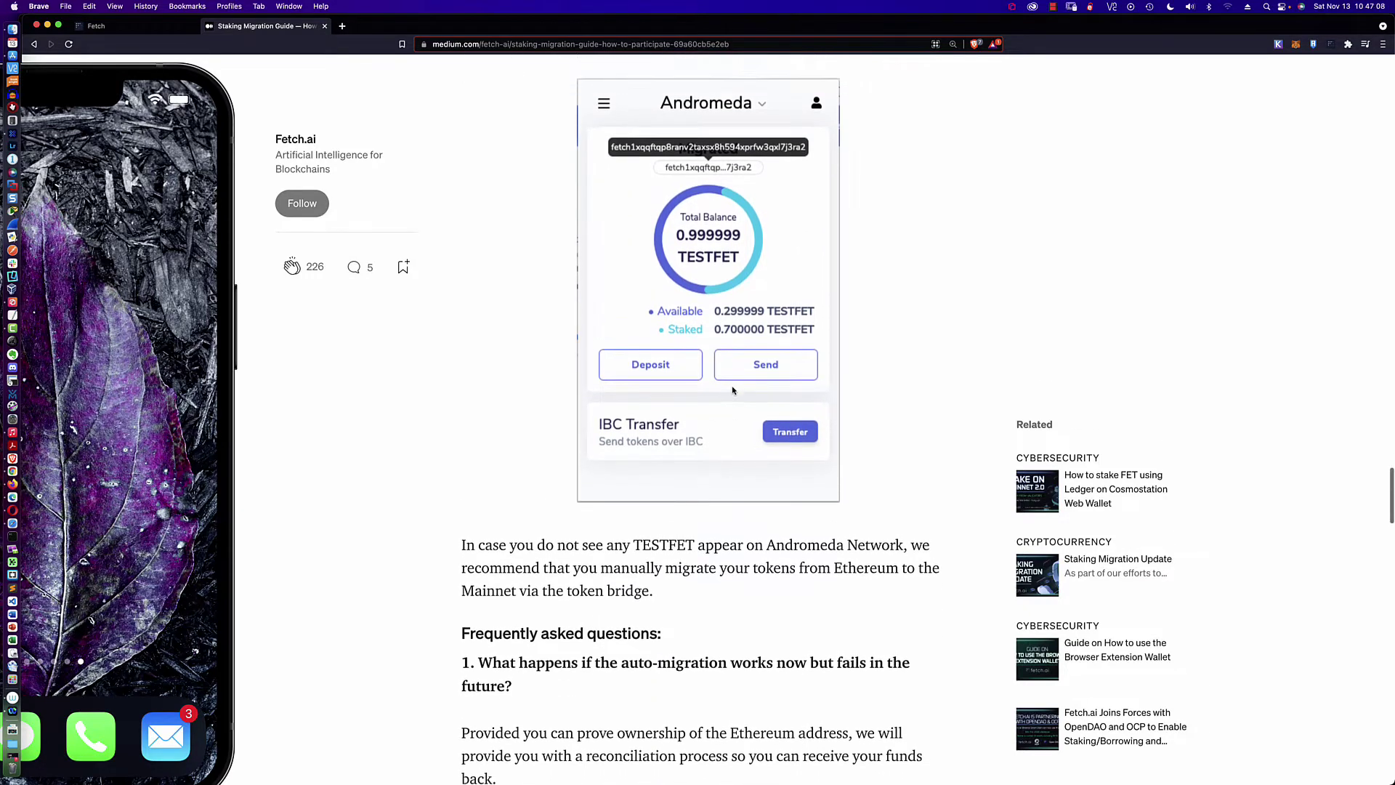
{"action": "scroll", "coordinate": [733, 391], "scroll_direction": "up", "scroll_amount": 4}
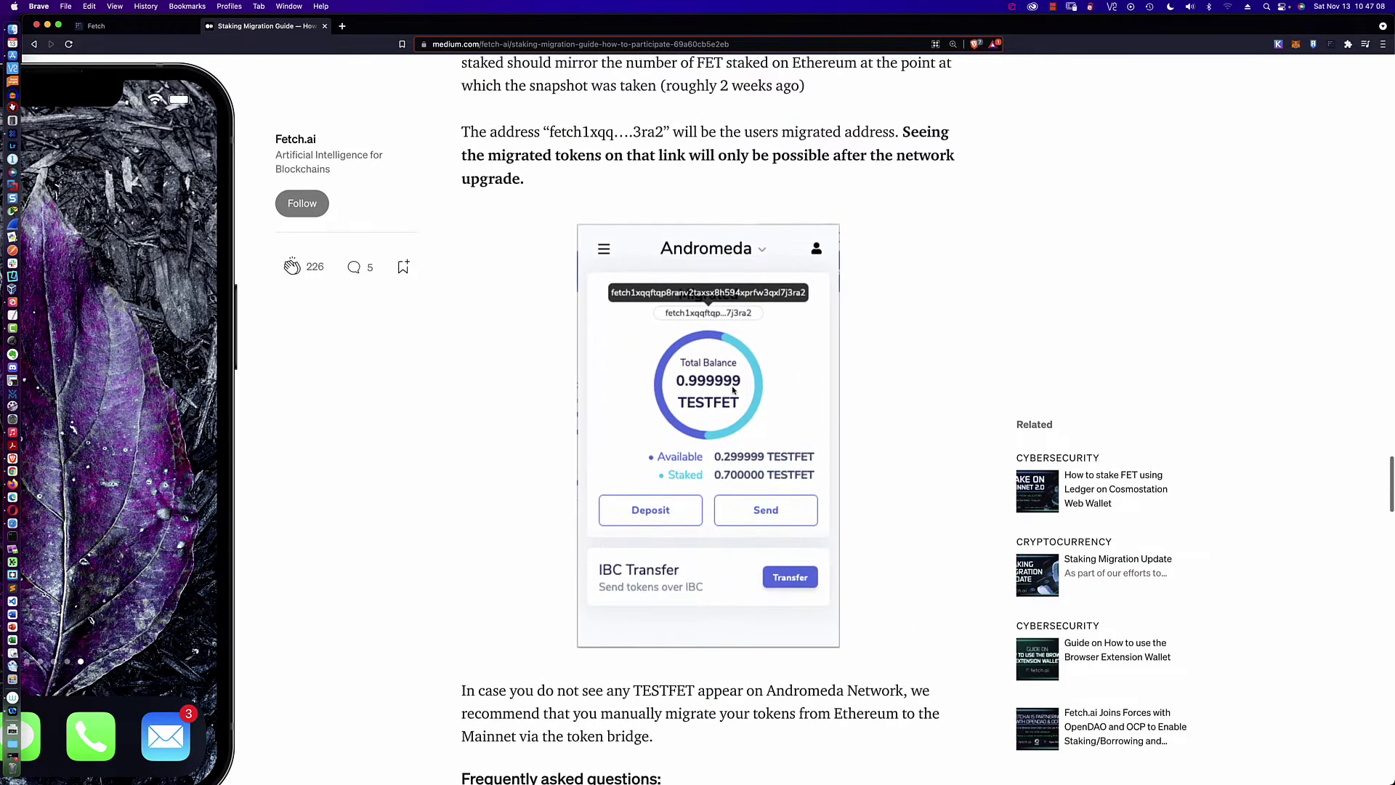
Step: Switch the Fetch wallet to Andromeda to see 0 TESTFET, then back to FetchHub at 0 FET
{"action": "left_click", "coordinate": [1330, 44]}
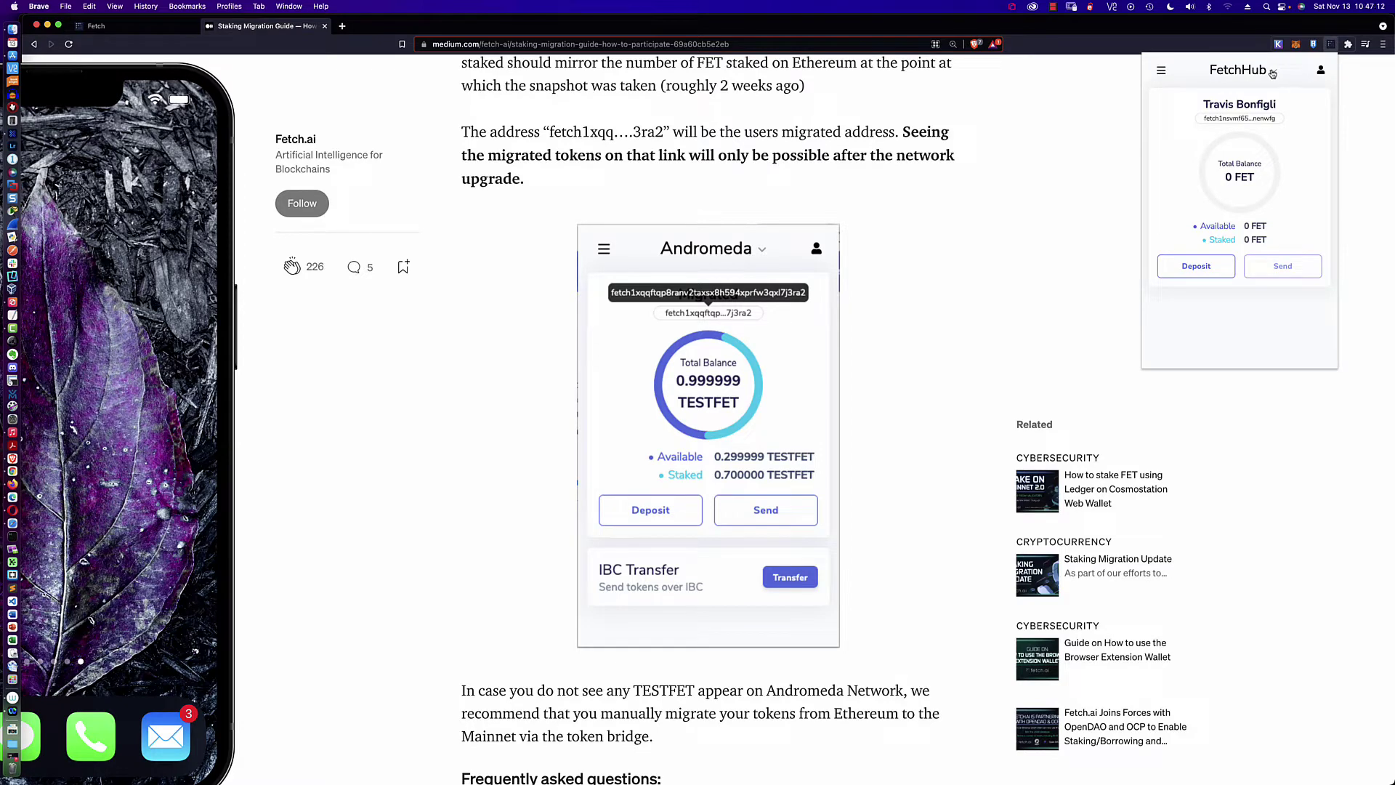
{"action": "left_click", "coordinate": [1273, 73]}
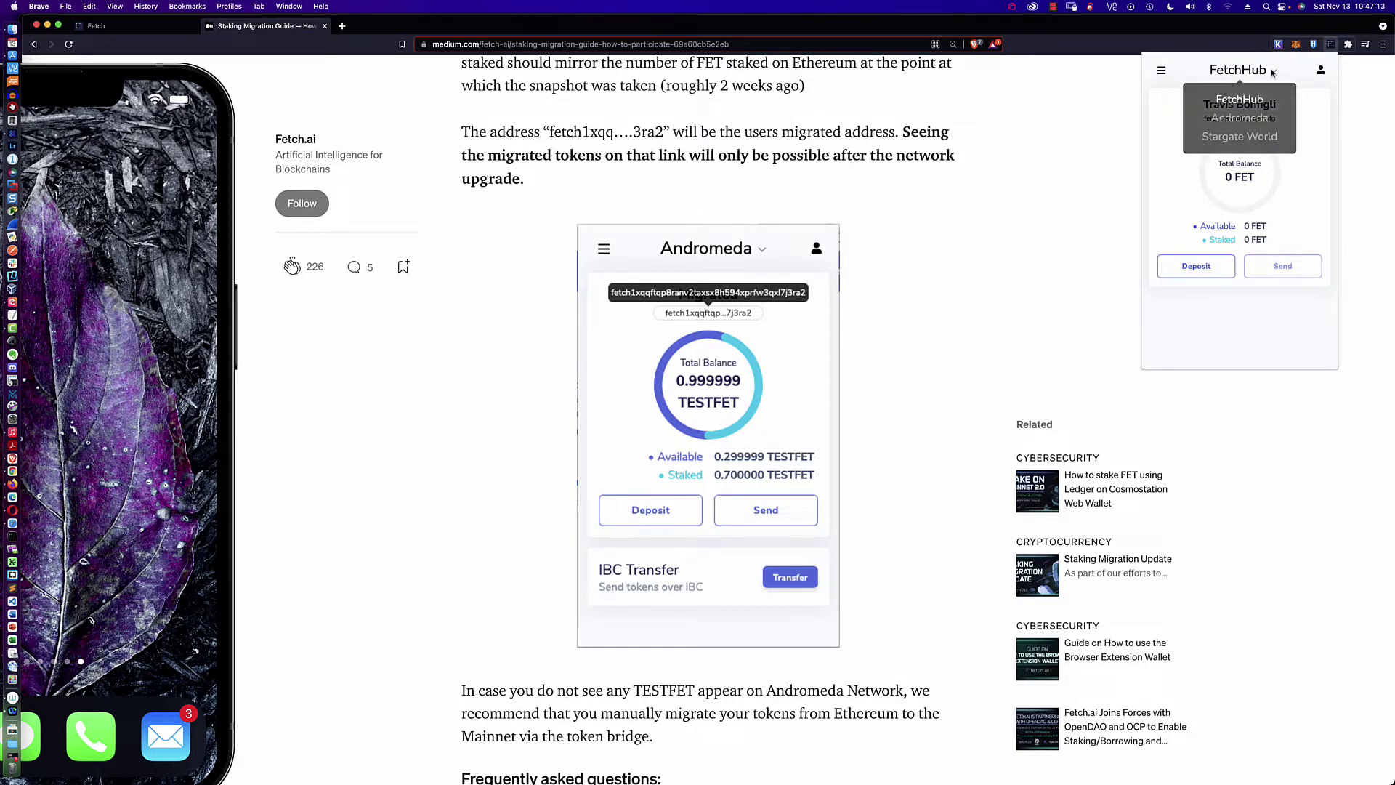
{"action": "left_click", "coordinate": [1253, 124]}
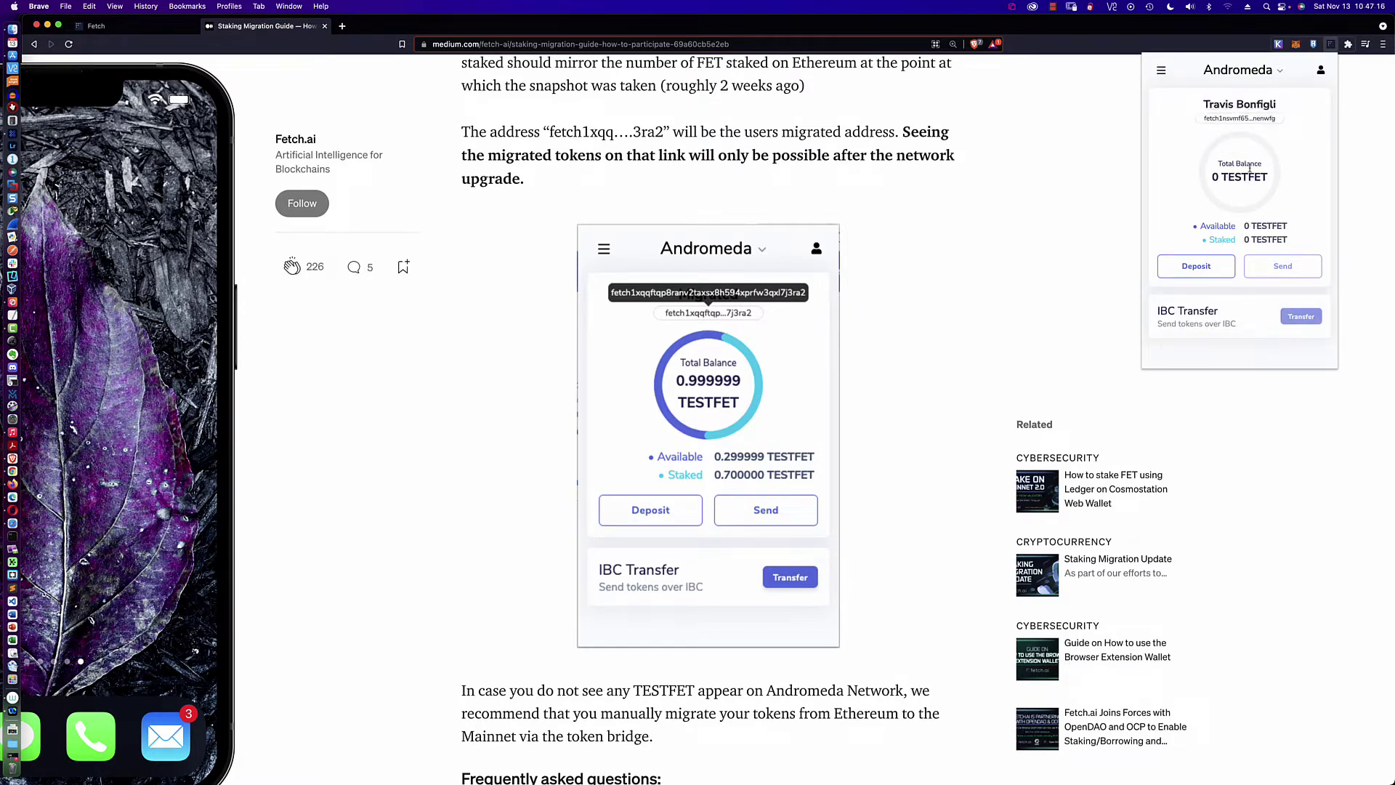
{"action": "left_click", "coordinate": [1282, 73]}
{"action": "left_click", "coordinate": [1250, 100]}
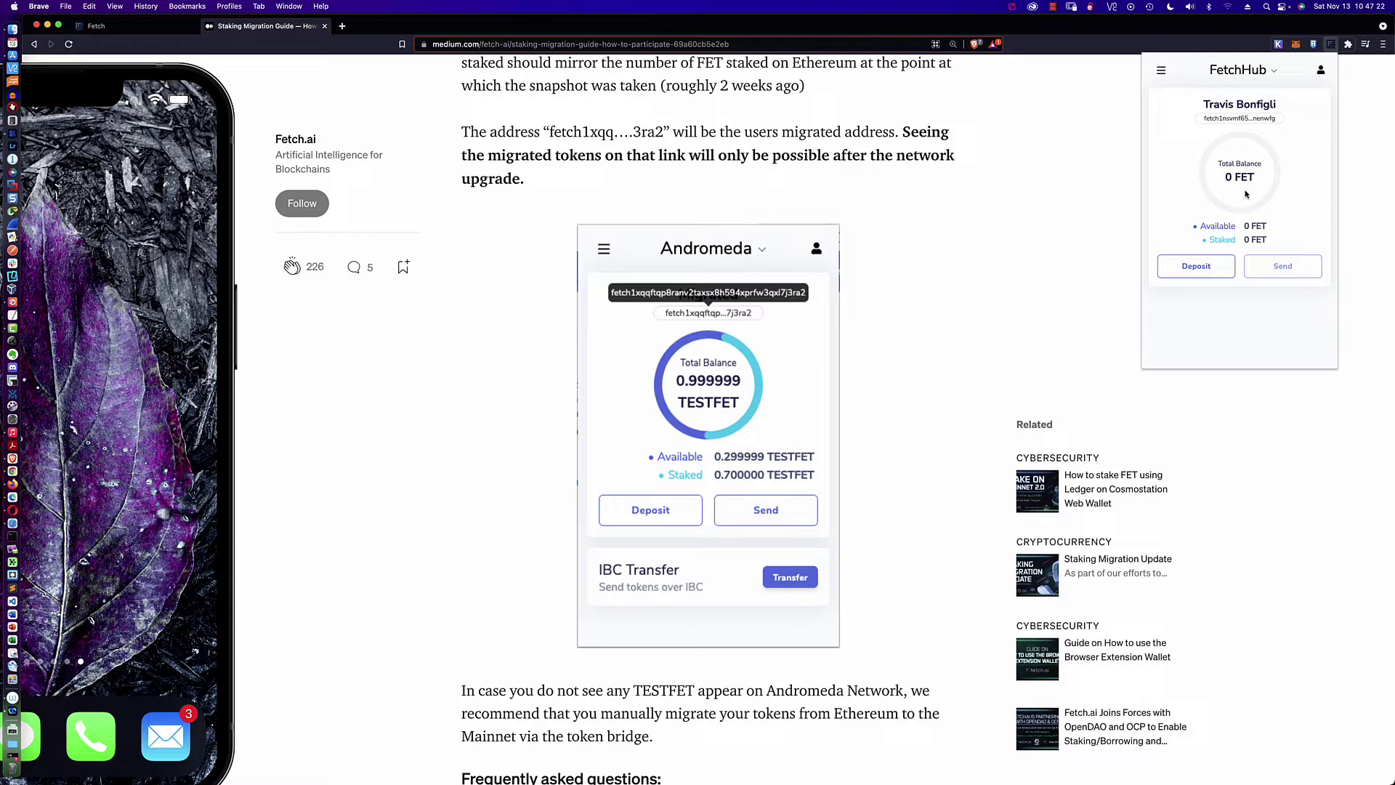
Step: Check the 1,808 FET stake on staking.fetch.ai, then return to the guide's 'Hardware or Software Wallet' flowchart
{"action": "scroll", "coordinate": [548, 157], "scroll_direction": "down", "scroll_amount": 1}
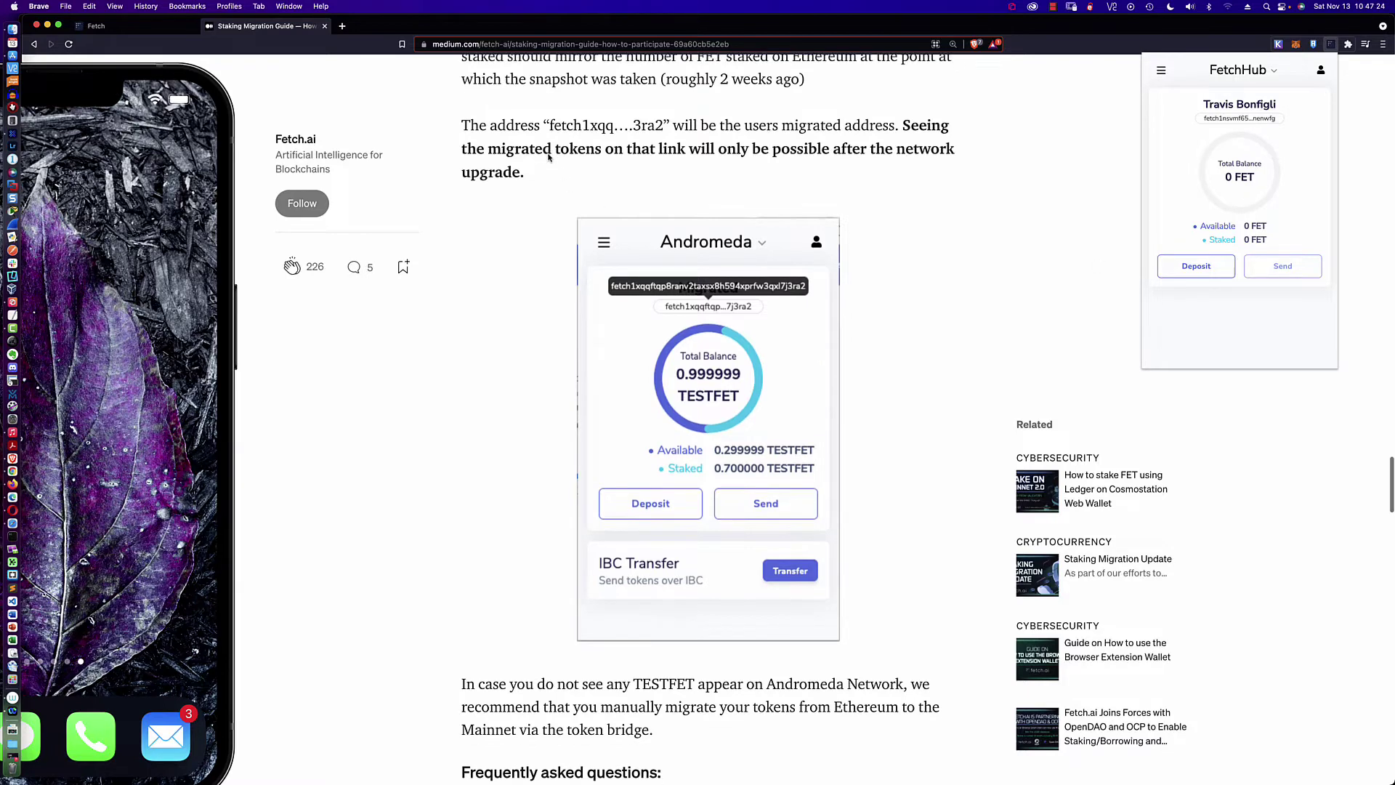
{"action": "scroll", "coordinate": [548, 156], "scroll_direction": "down", "scroll_amount": 7}
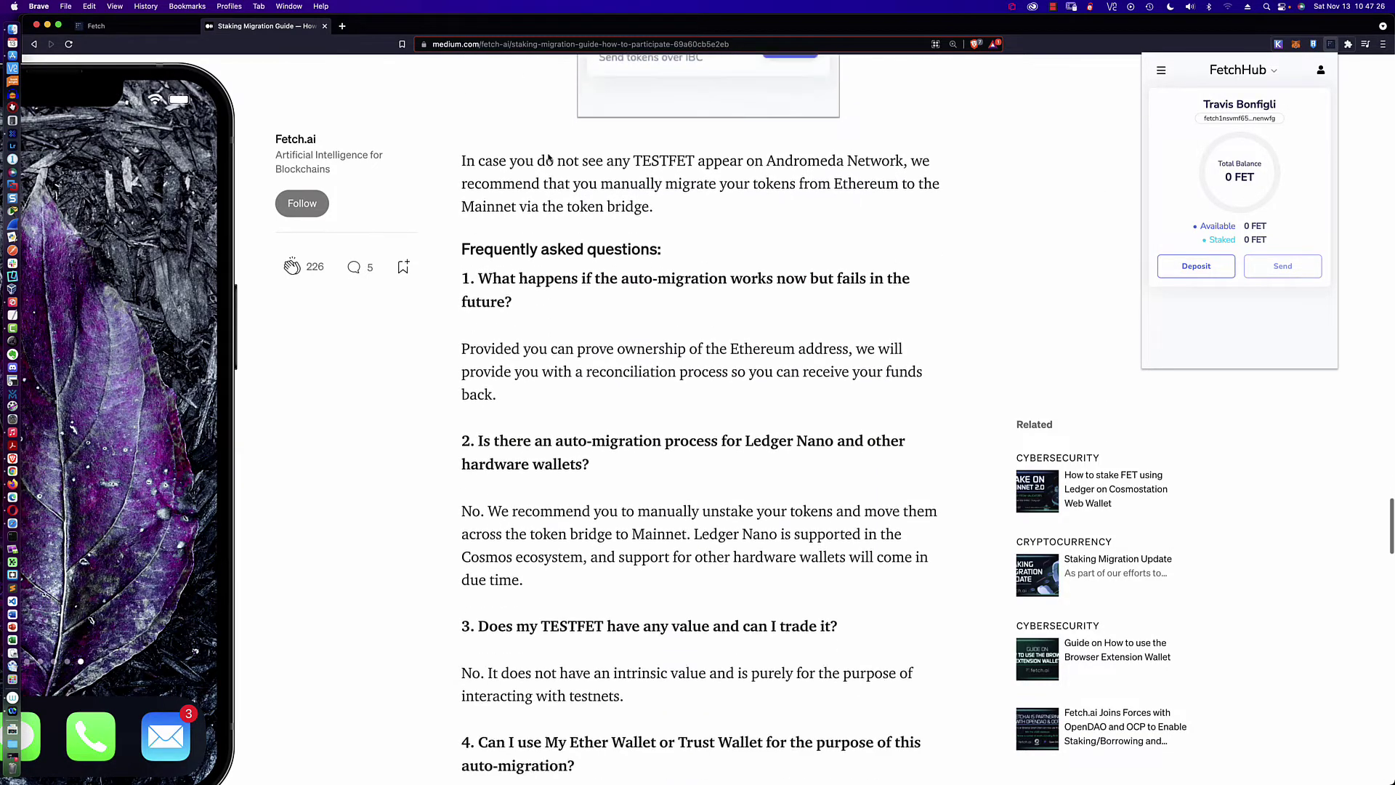
{"action": "scroll", "coordinate": [549, 156], "scroll_direction": "down", "scroll_amount": 10}
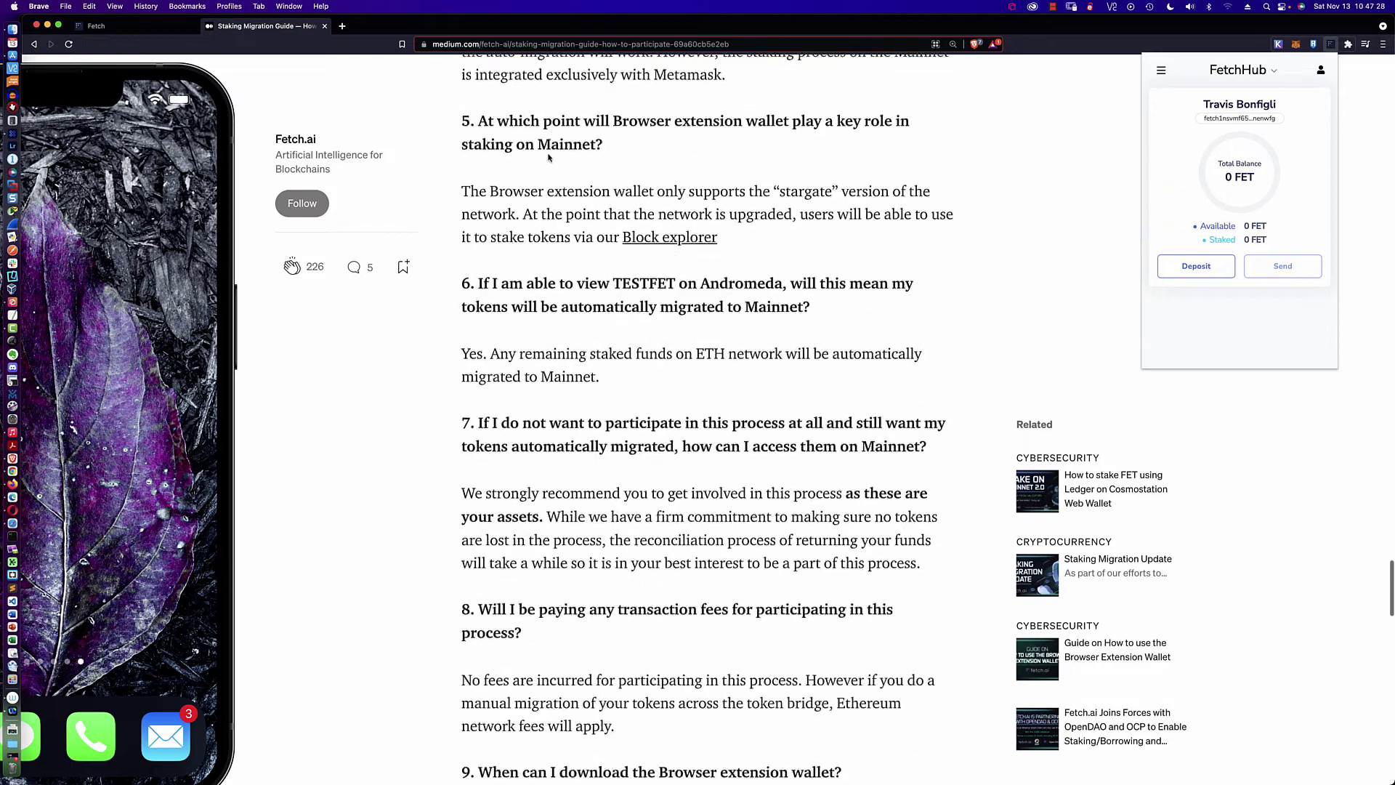
{"action": "scroll", "coordinate": [549, 156], "scroll_direction": "down", "scroll_amount": 4}
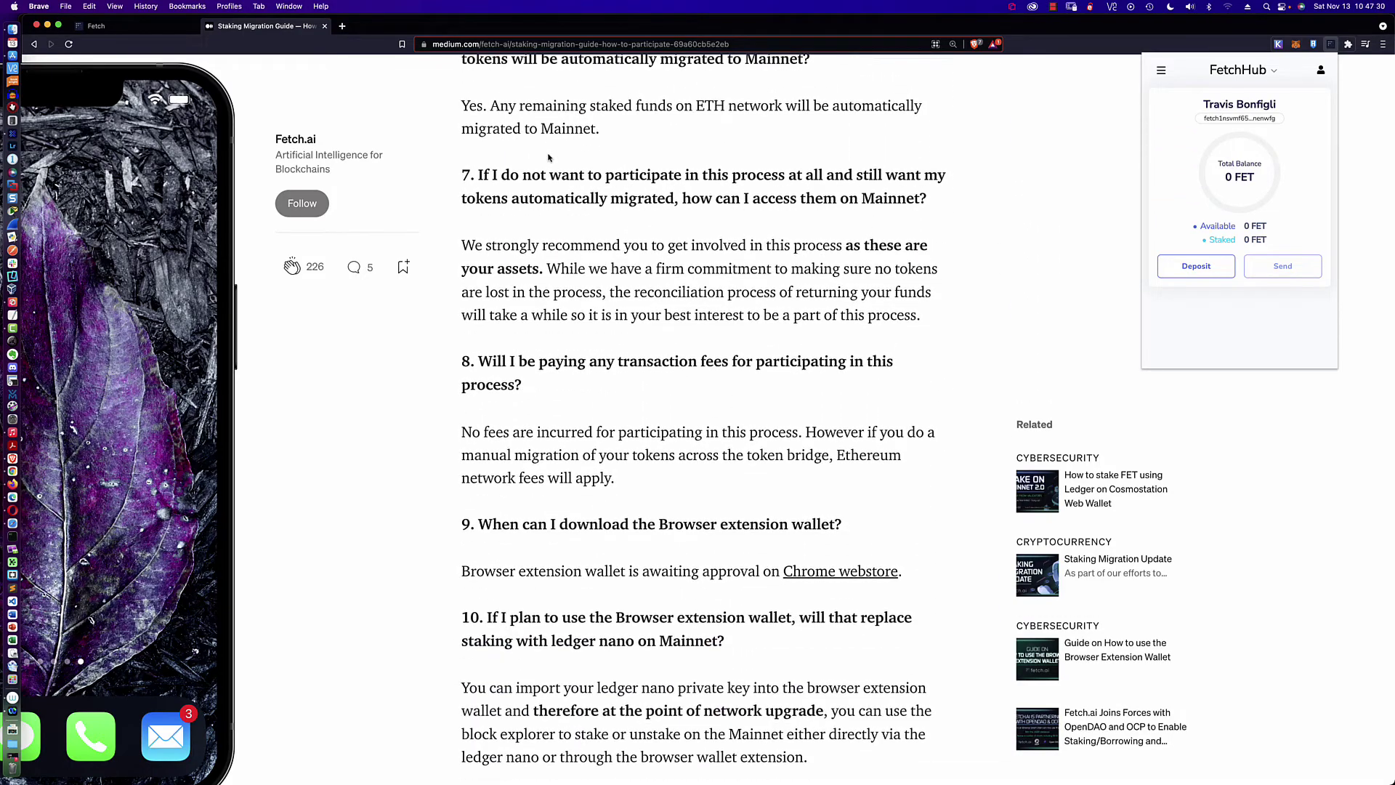
{"action": "scroll", "coordinate": [561, 164], "scroll_direction": "down", "scroll_amount": 1}
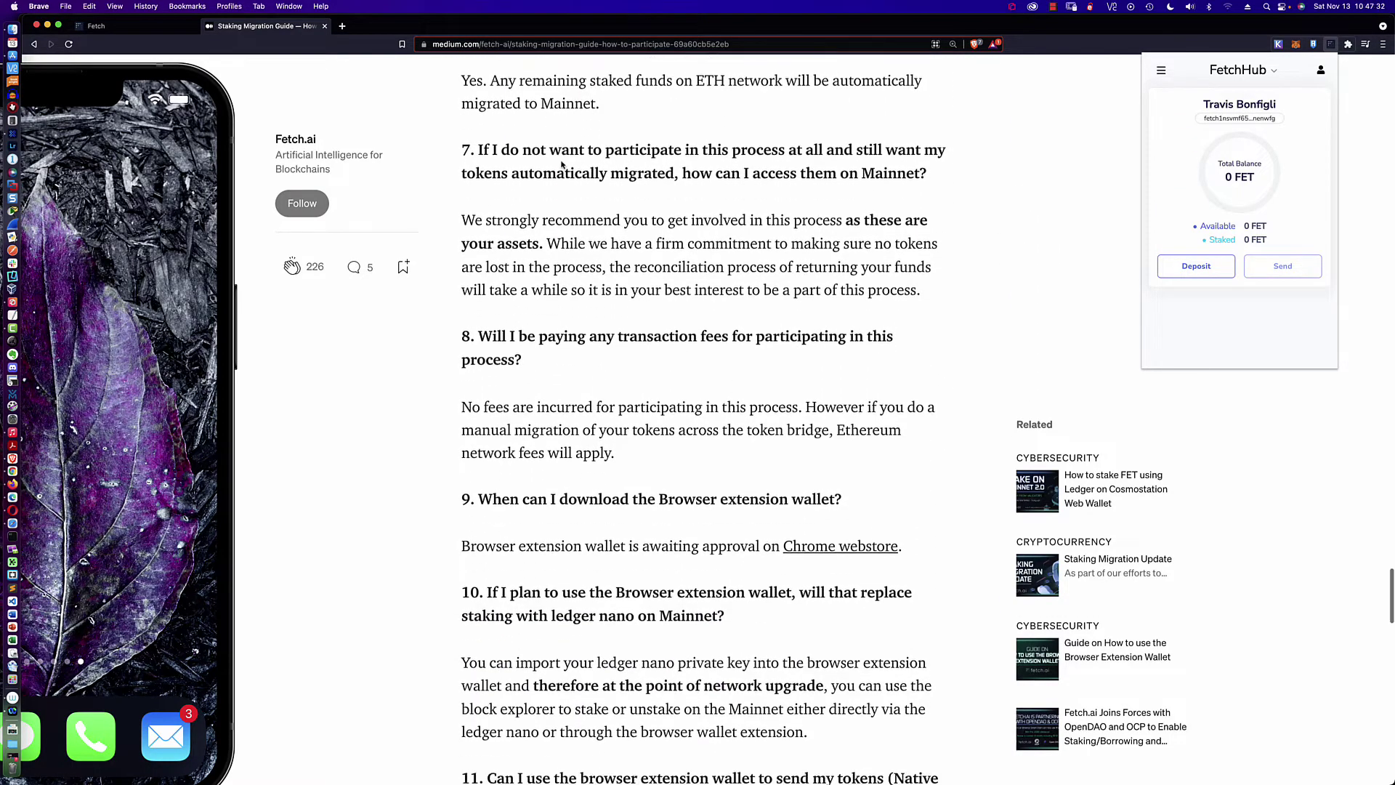
{"action": "scroll", "coordinate": [561, 164], "scroll_direction": "up", "scroll_amount": 20}
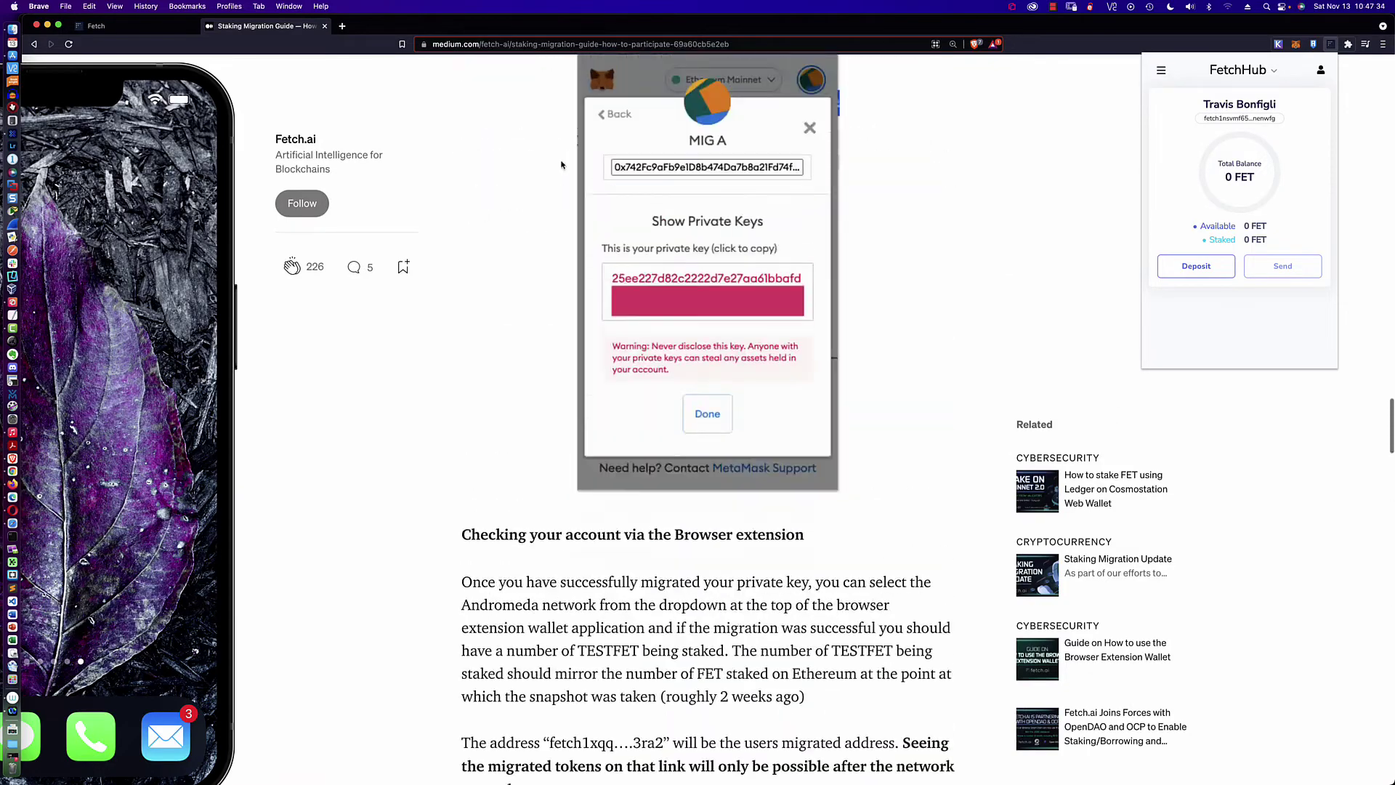
{"action": "scroll", "coordinate": [562, 166], "scroll_direction": "up", "scroll_amount": 15}
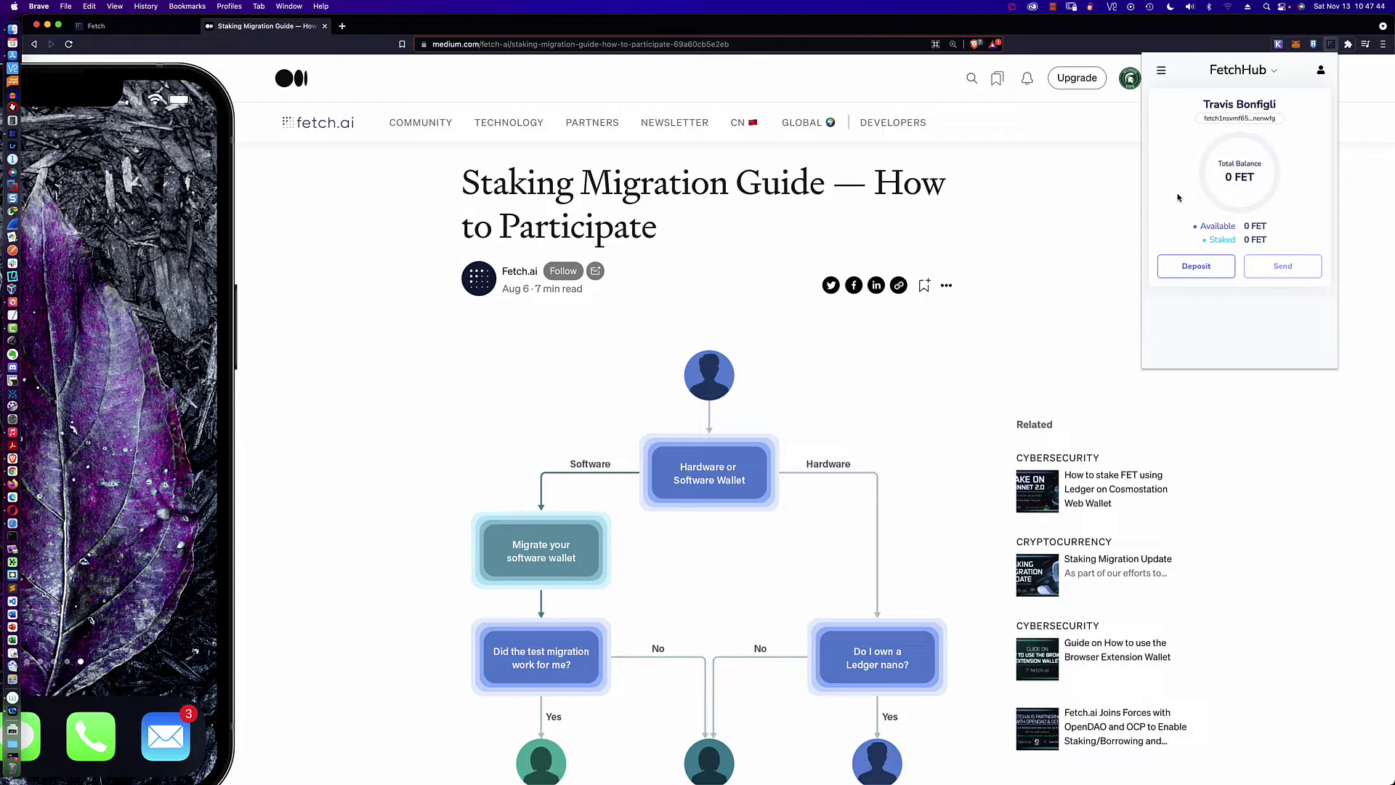
{"action": "left_click", "coordinate": [149, 29]}
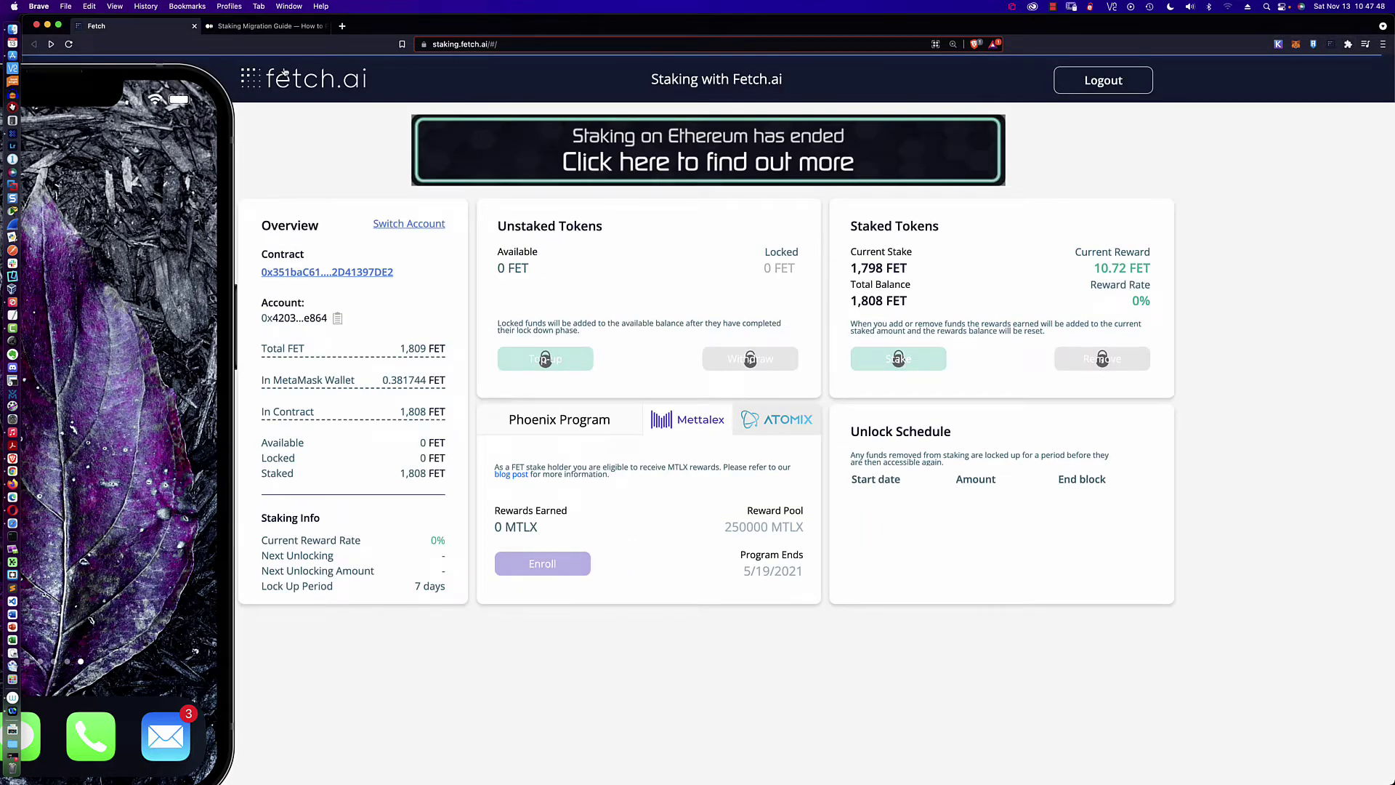
{"action": "left_click", "coordinate": [268, 27]}
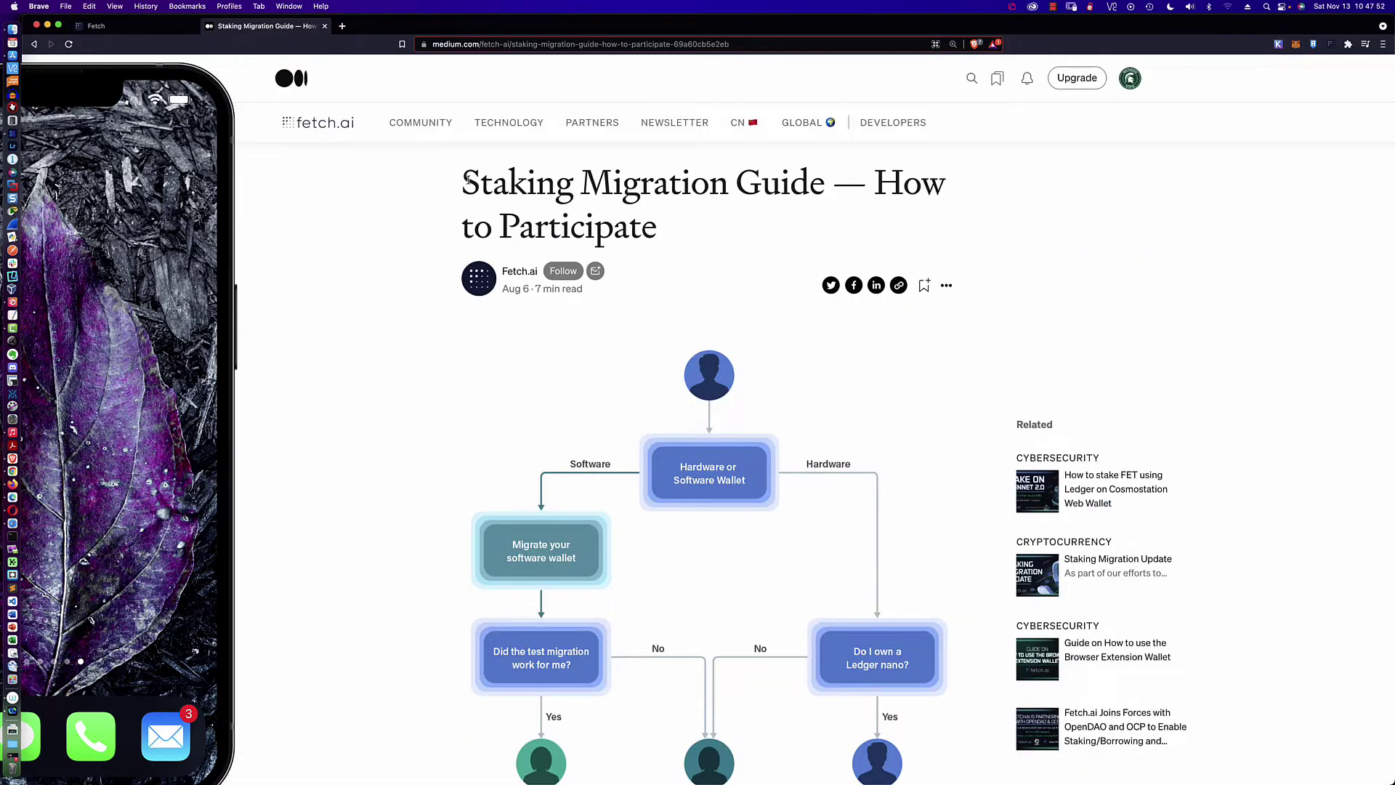
Step: Open the FetchHub wallet popup to see its 0 FET total, available and staked balance
{"action": "left_click", "coordinate": [1331, 46]}
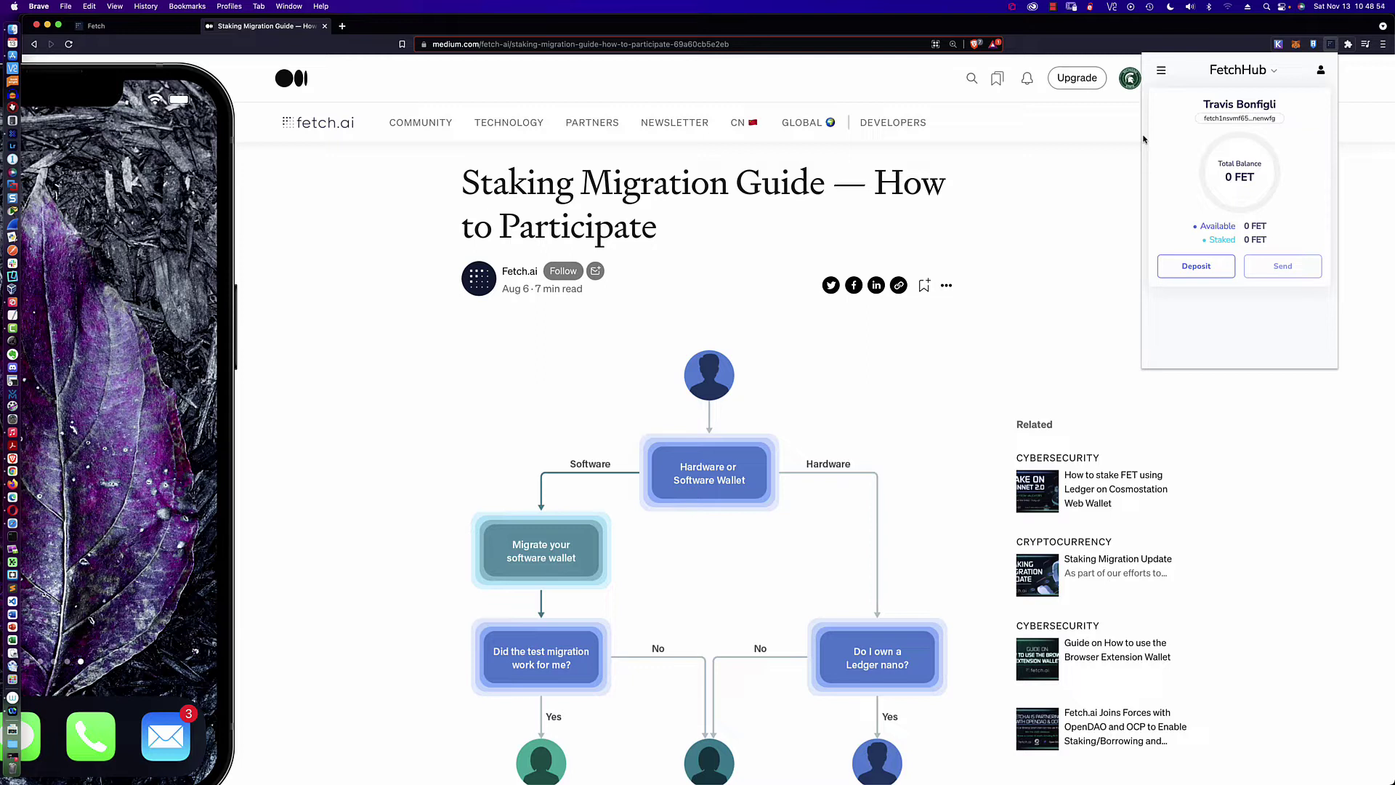
Step: Bring the phone mirror forward and shift it right, showing Cosmostation's Fetch.ai Mainnet wallet at 1,808.74 FET
{"action": "left_click", "coordinate": [130, 69]}
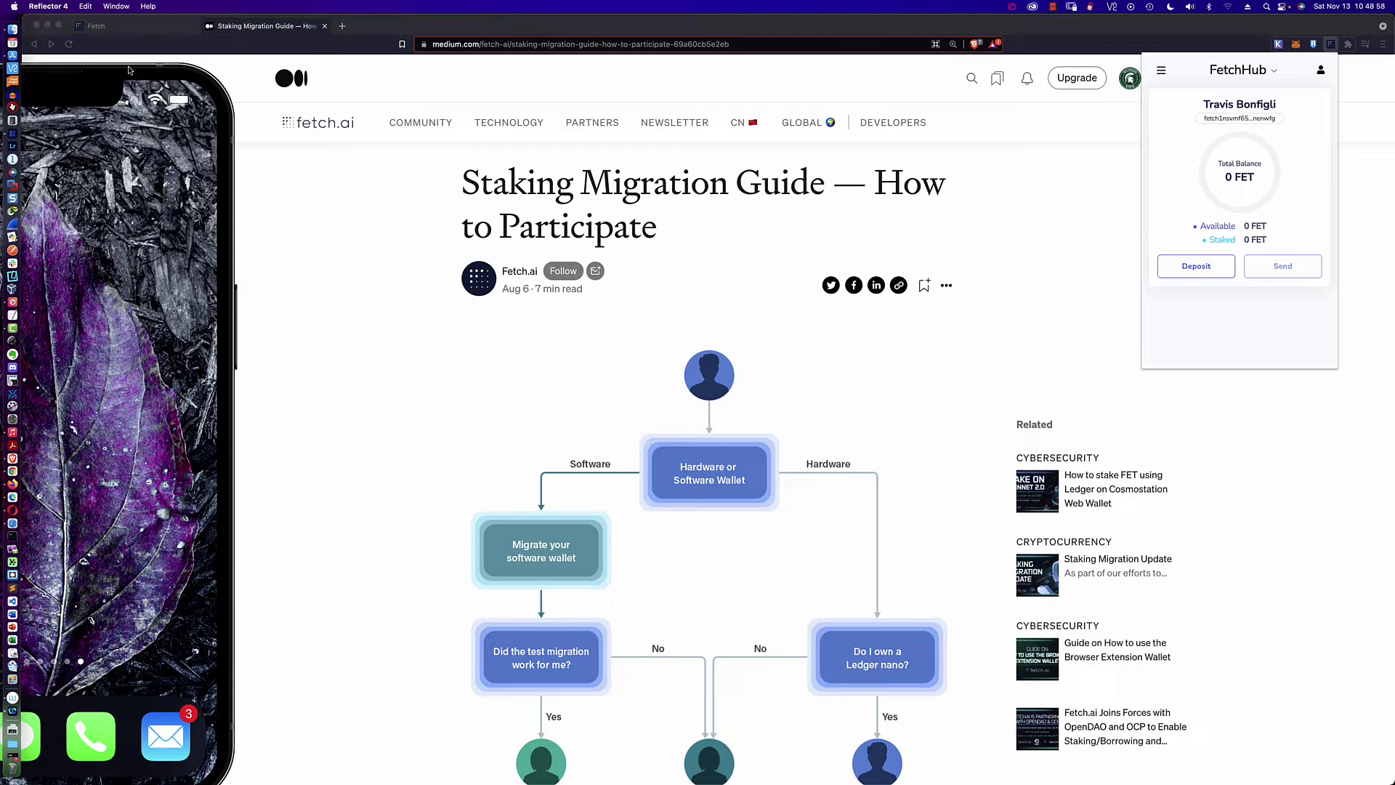
{"action": "left_click_drag", "start_coordinate": [131, 70], "coordinate": [274, 71]}
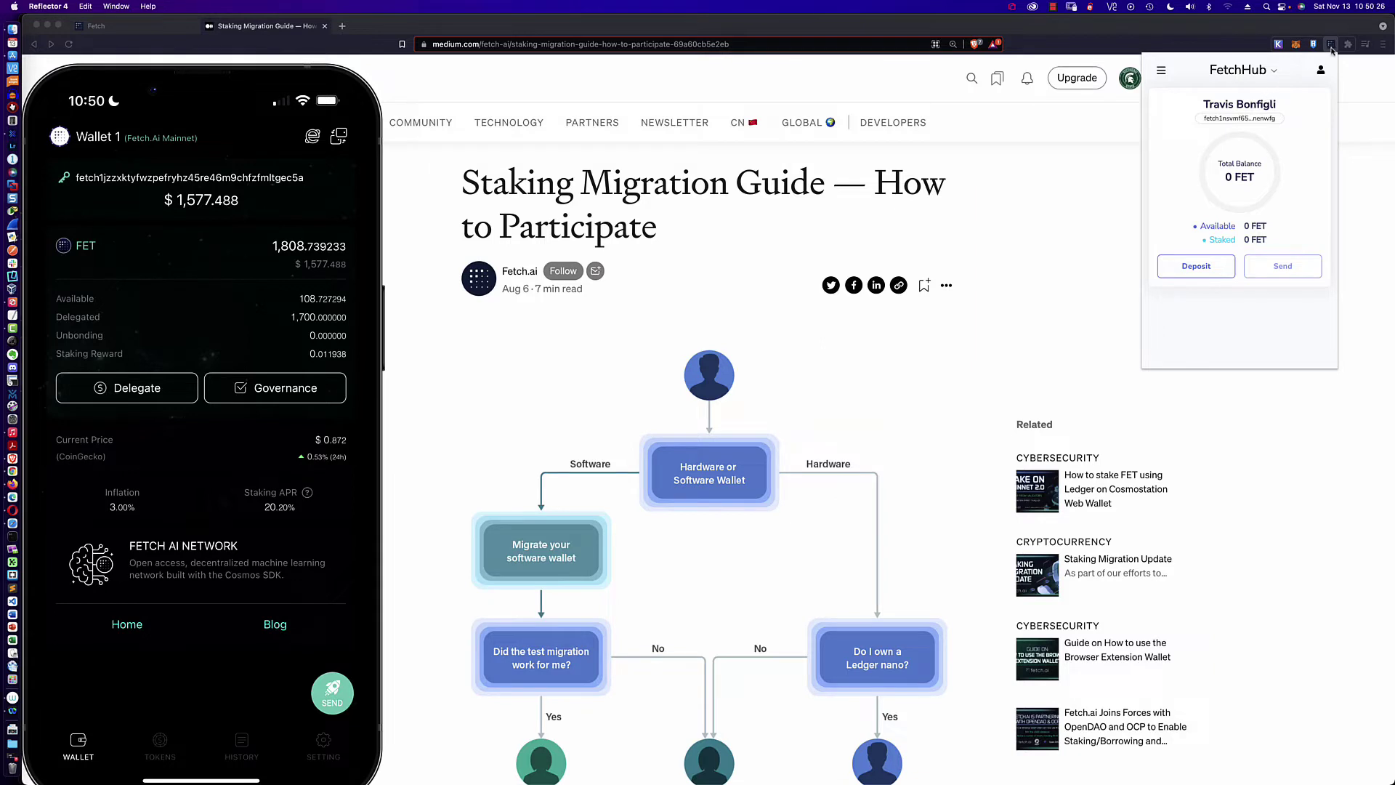
{"action": "left_click", "coordinate": [1273, 267]}
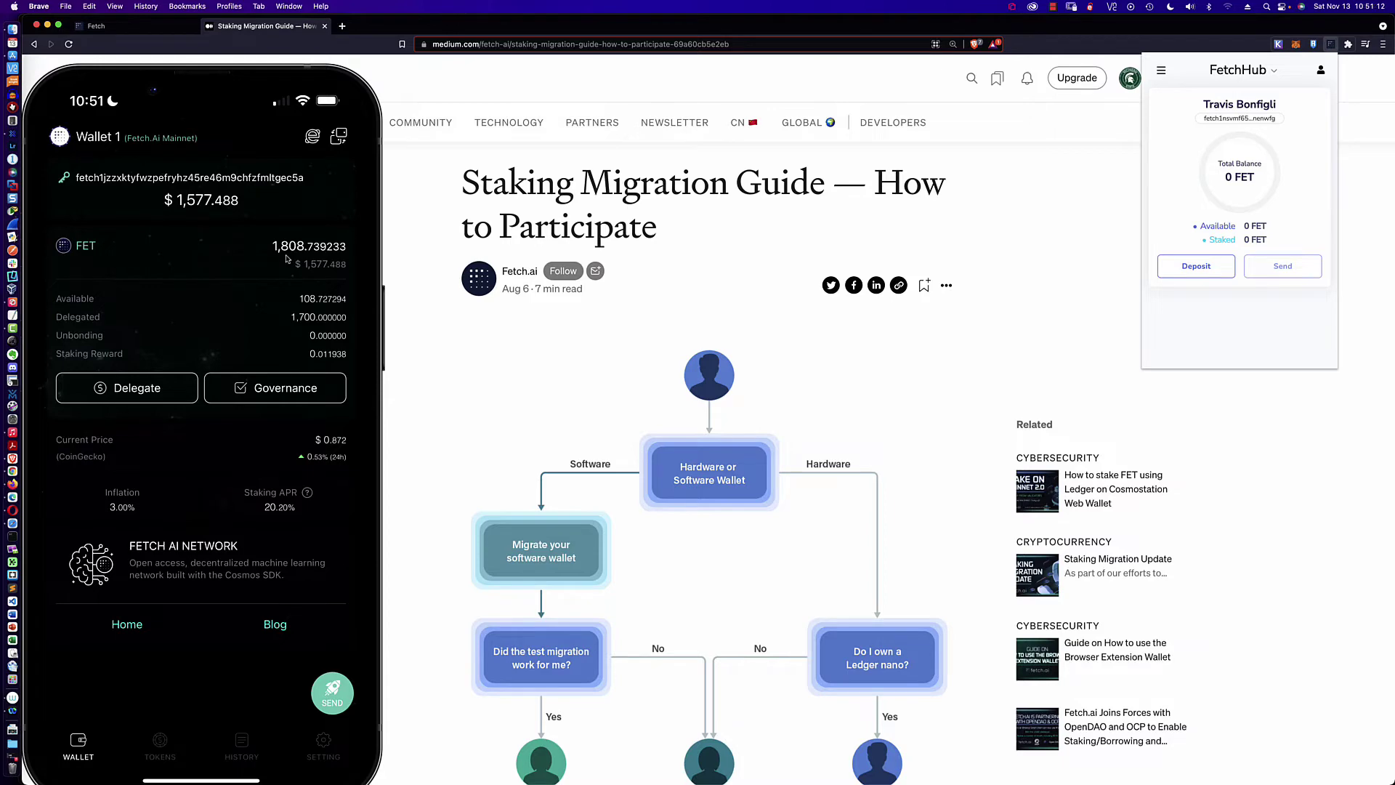
Step: Close the wallet, view the 1,808 FET stake on staking.fetch.ai, and return to the migration guide
{"action": "left_click", "coordinate": [141, 24]}
{"action": "left_click", "coordinate": [140, 24]}
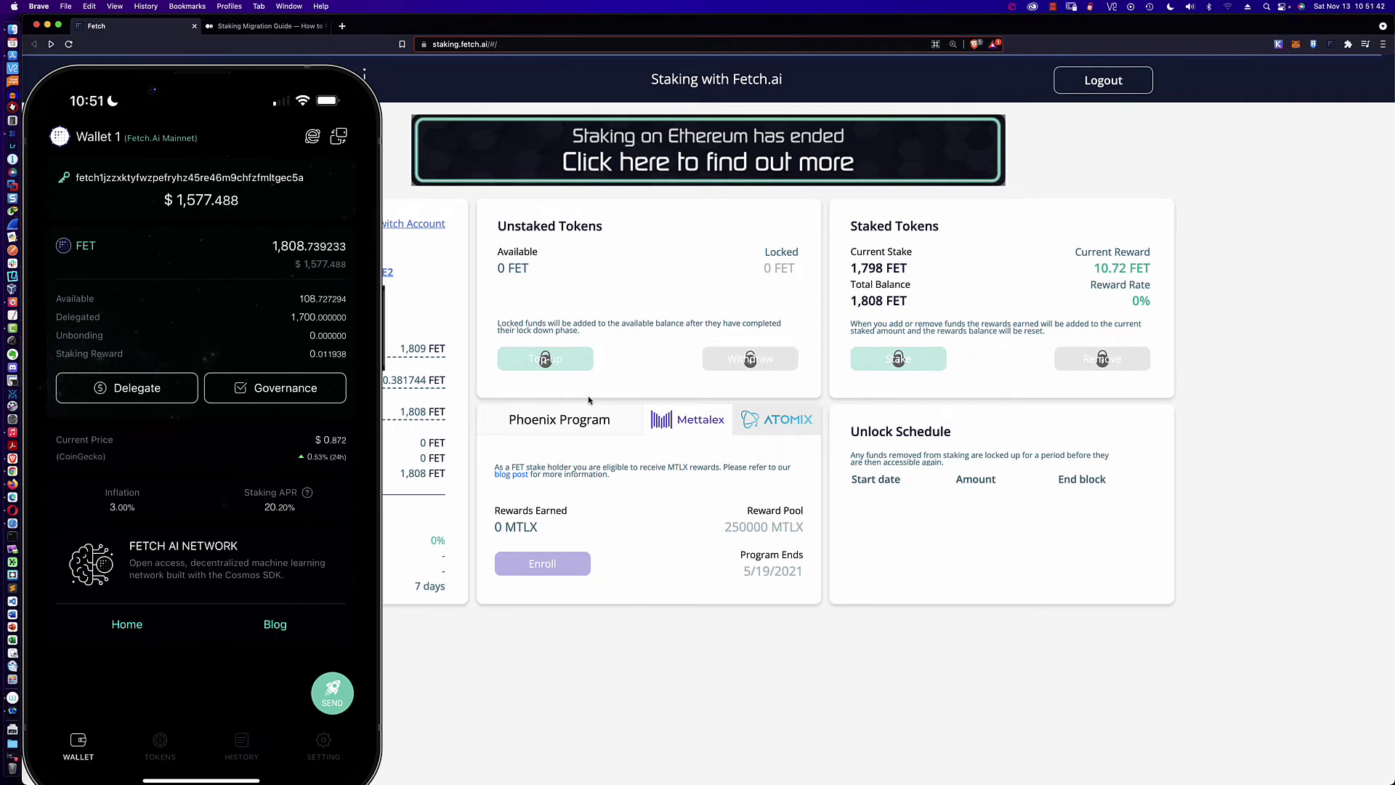
{"action": "left_click", "coordinate": [268, 29]}
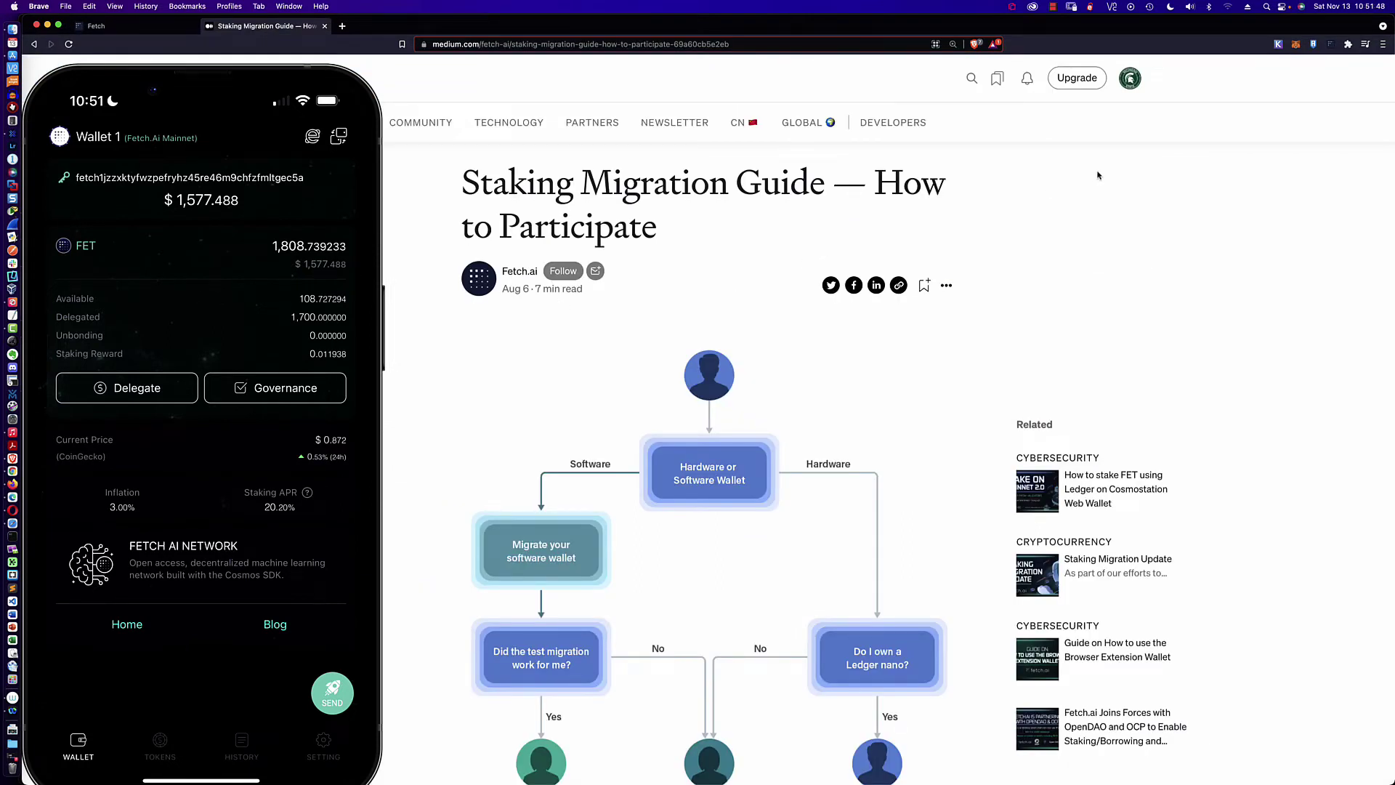
Step: Reopen the FetchHub wallet at 0 FET beside Cosmostation's 1,808.739233 FET balance
{"action": "left_click", "coordinate": [1331, 45]}
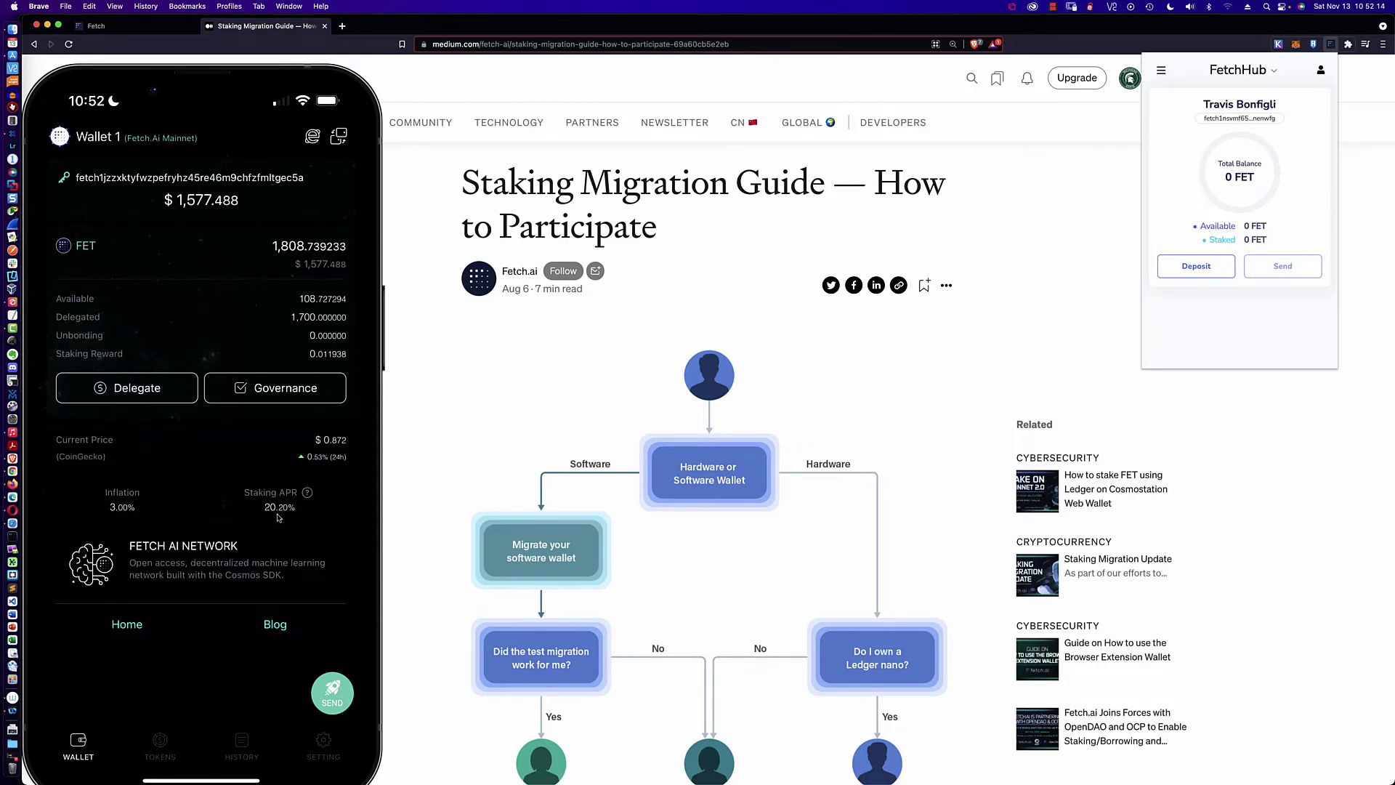
Step: Bring up the staking.fetch.ai dashboard beside the Cosmostation phone mirror for the 1,800 FET delegation
{"action": "left_click", "coordinate": [138, 30]}
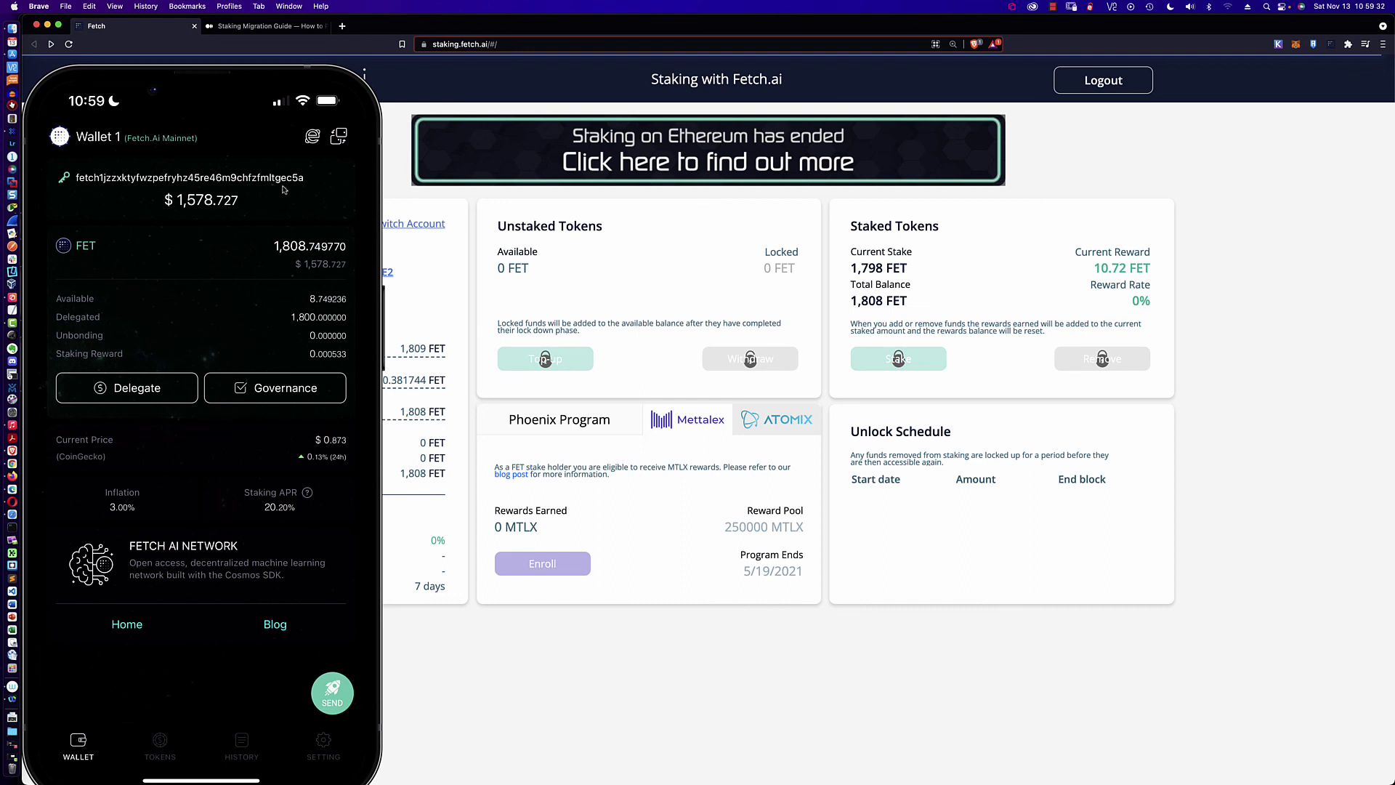
{"action": "left_click", "coordinate": [263, 27]}
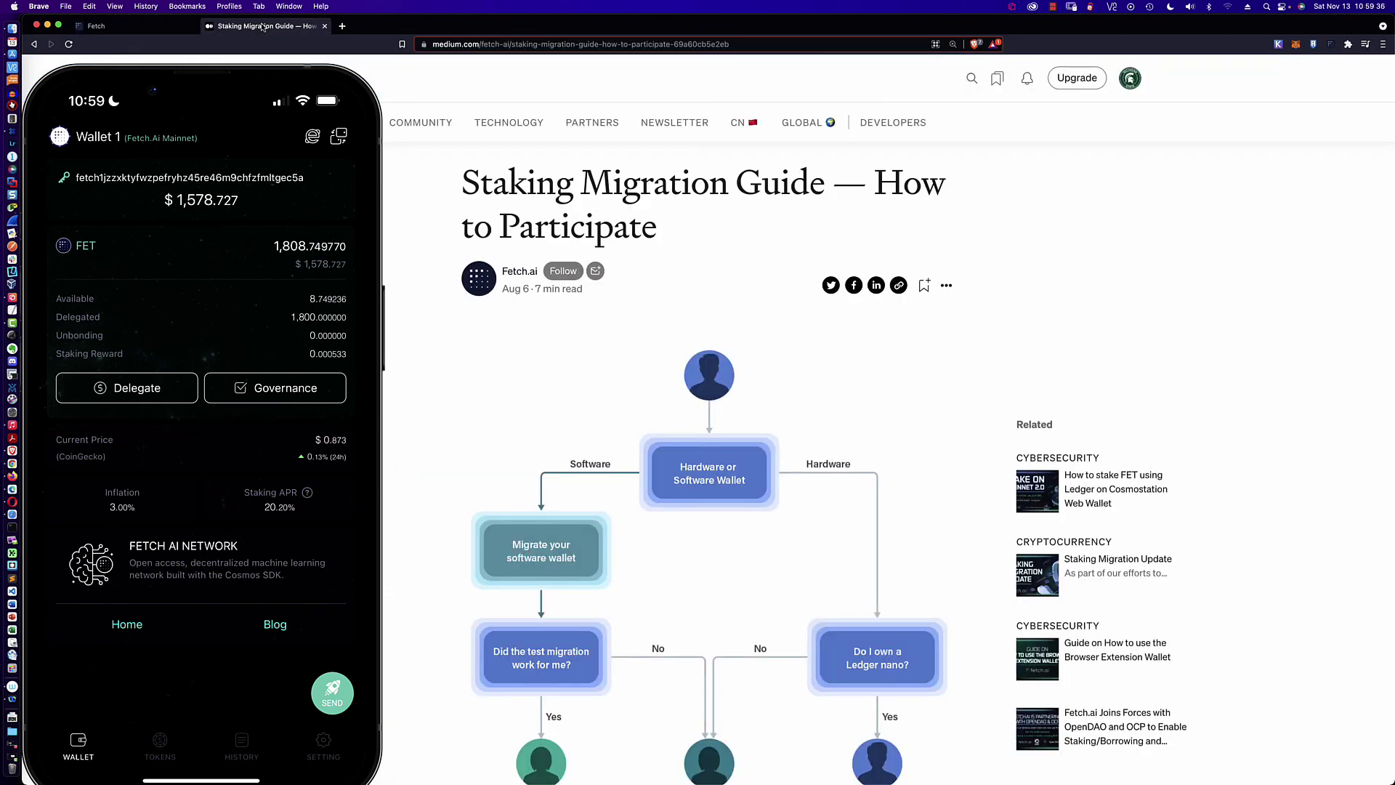
{"action": "left_click", "coordinate": [154, 27]}
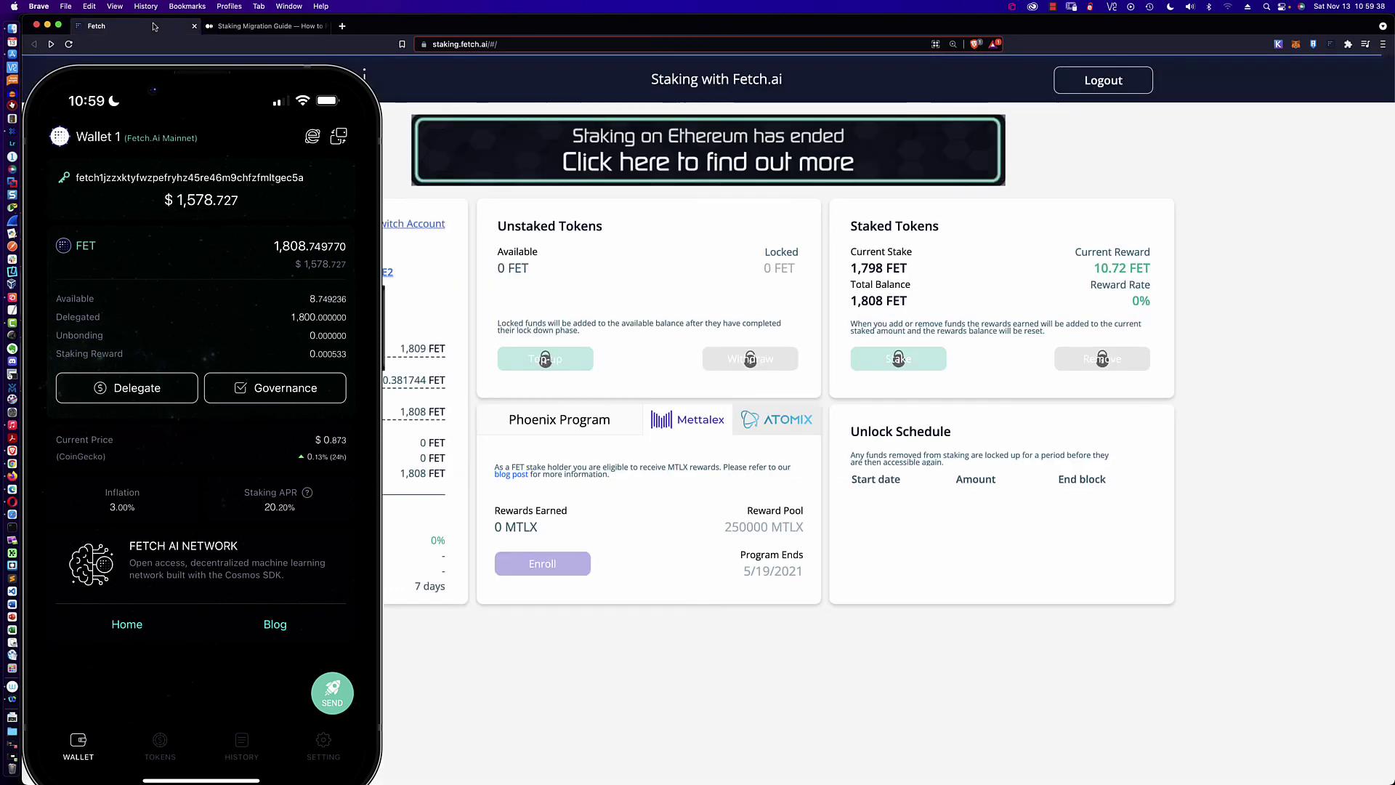